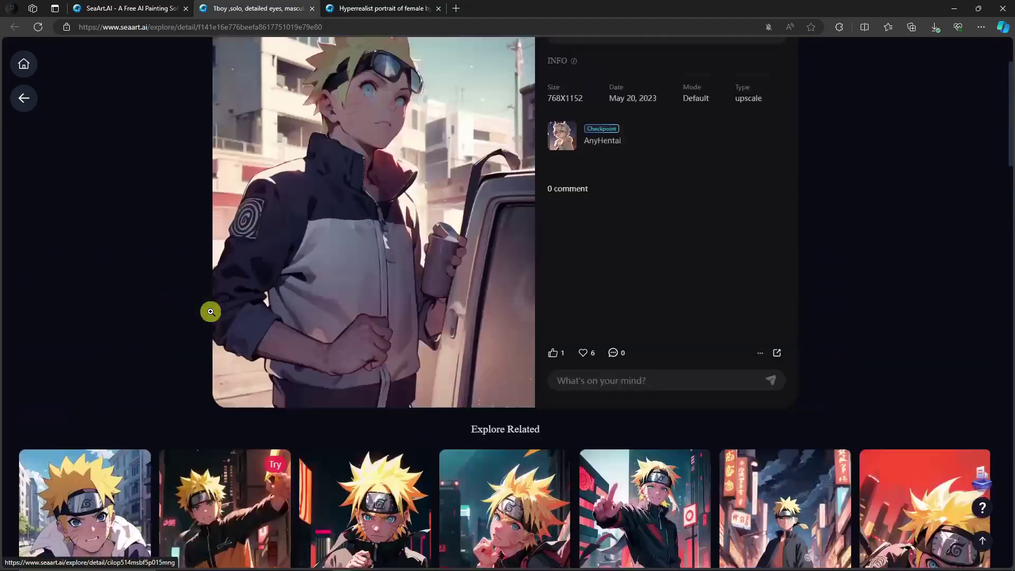
Step: Scroll through the Naruto image's related works to browse similar generations
{"action": "scroll", "coordinate": [205, 314], "scroll_direction": "down", "scroll_amount": 6}
{"action": "scroll", "coordinate": [303, 329], "scroll_direction": "down", "scroll_amount": 2}
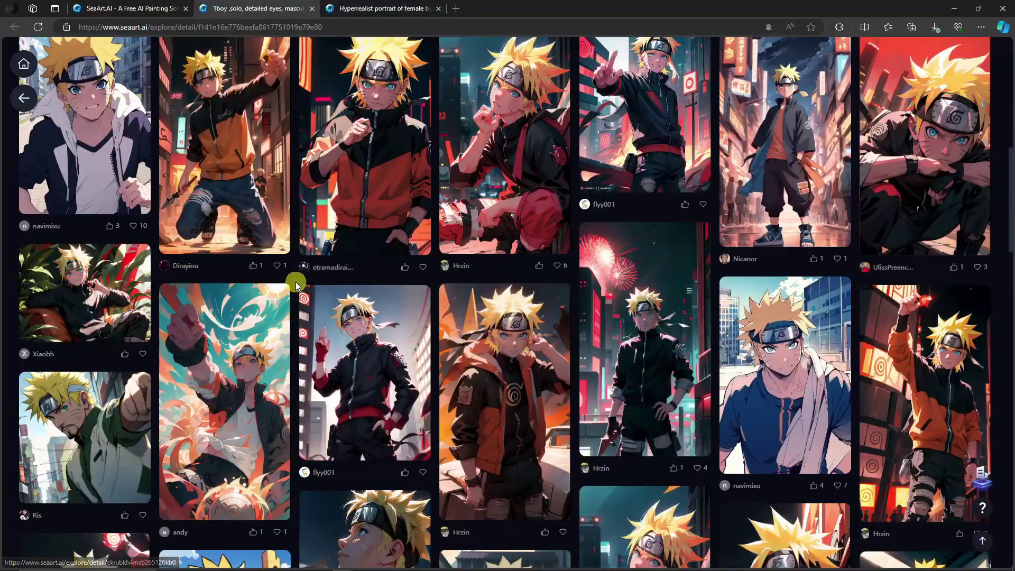
{"action": "scroll", "coordinate": [295, 283], "scroll_direction": "down", "scroll_amount": 7}
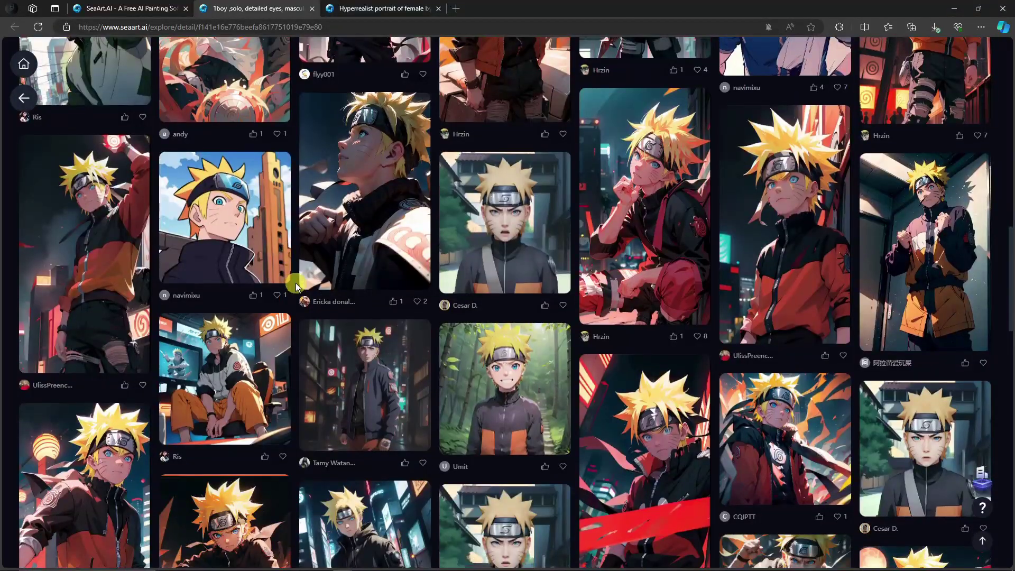
{"action": "scroll", "coordinate": [293, 327], "scroll_direction": "down", "scroll_amount": 4}
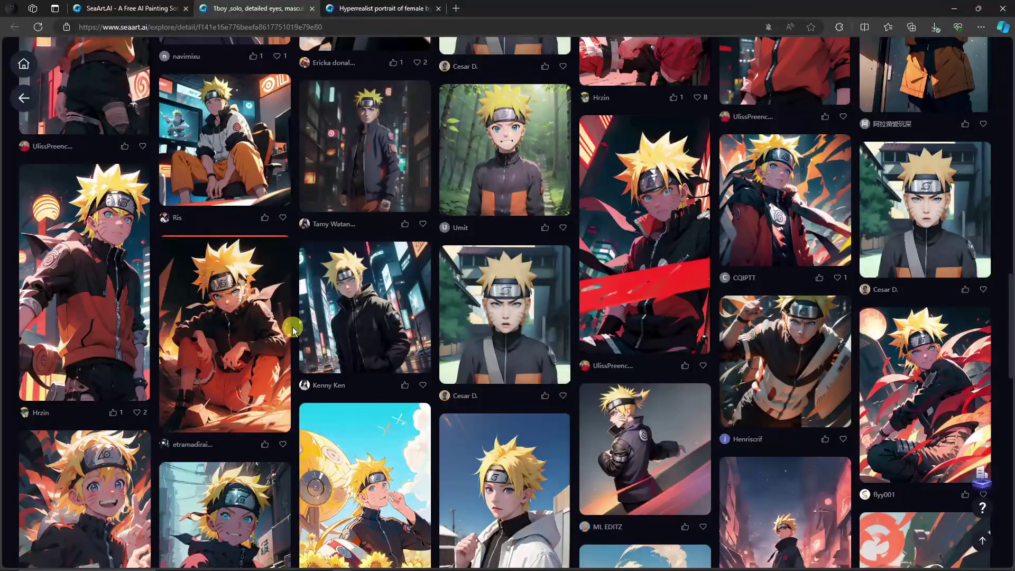
{"action": "scroll", "coordinate": [293, 326], "scroll_direction": "up", "scroll_amount": 15}
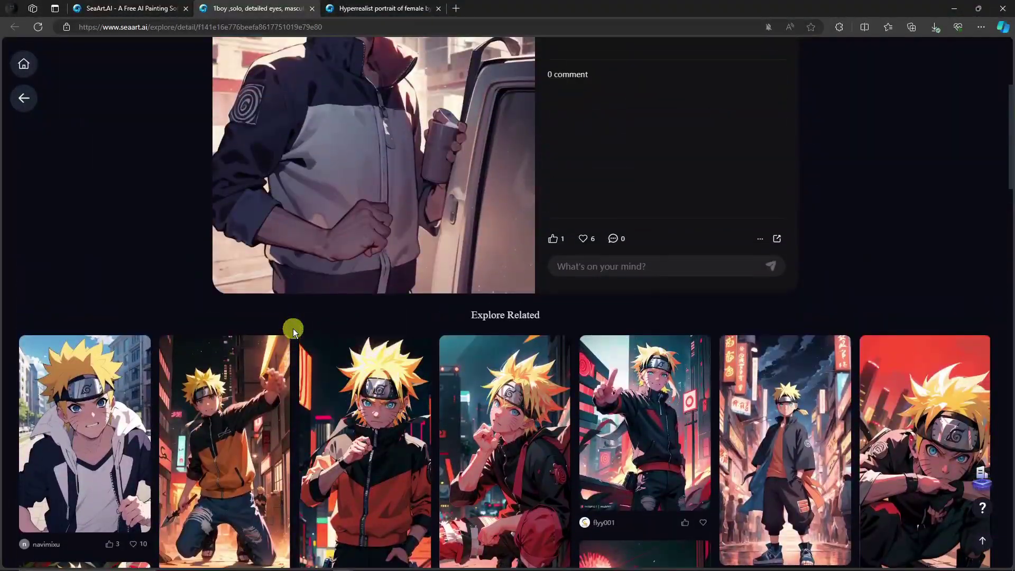
{"action": "scroll", "coordinate": [293, 328], "scroll_direction": "down", "scroll_amount": 5}
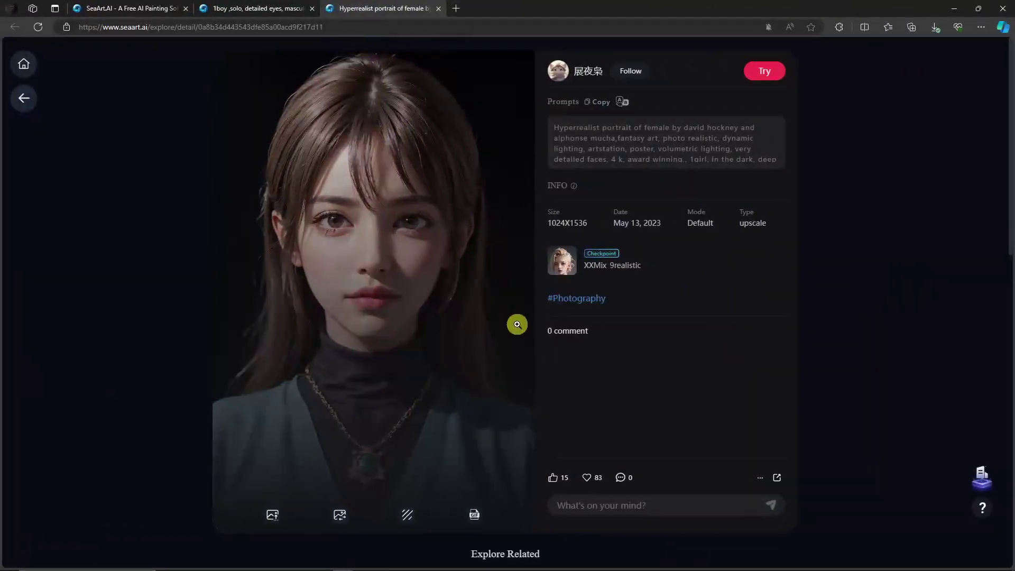
{"action": "scroll", "coordinate": [517, 324], "scroll_direction": "down", "scroll_amount": 5}
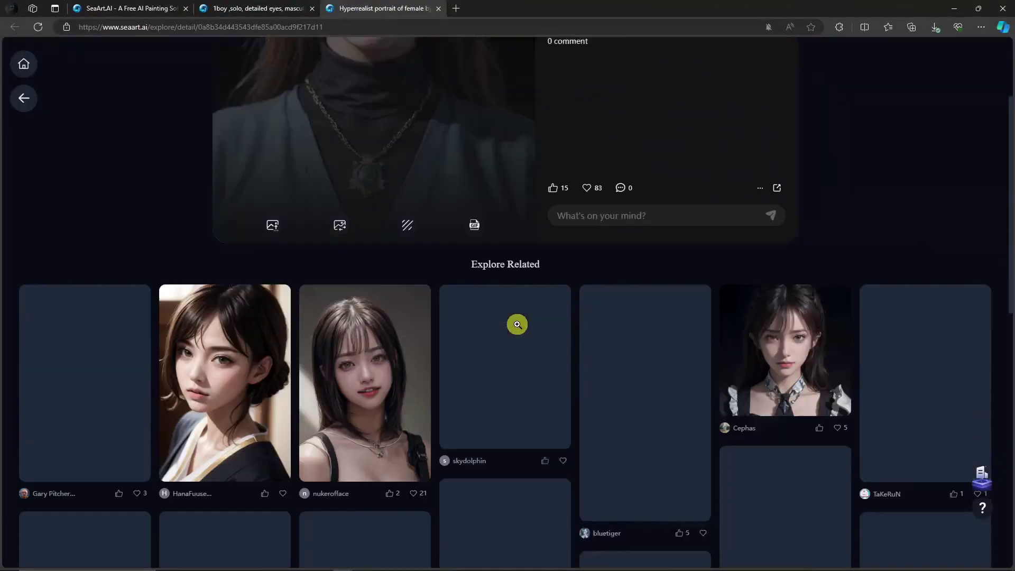
{"action": "scroll", "coordinate": [151, 302], "scroll_direction": "up", "scroll_amount": 5}
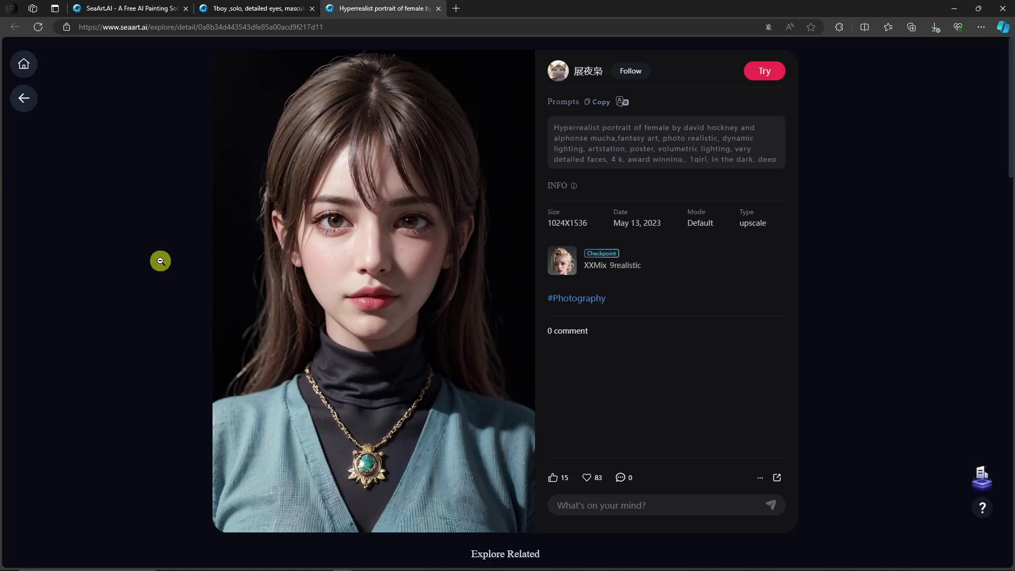
{"action": "scroll", "coordinate": [160, 261], "scroll_direction": "down", "scroll_amount": 3}
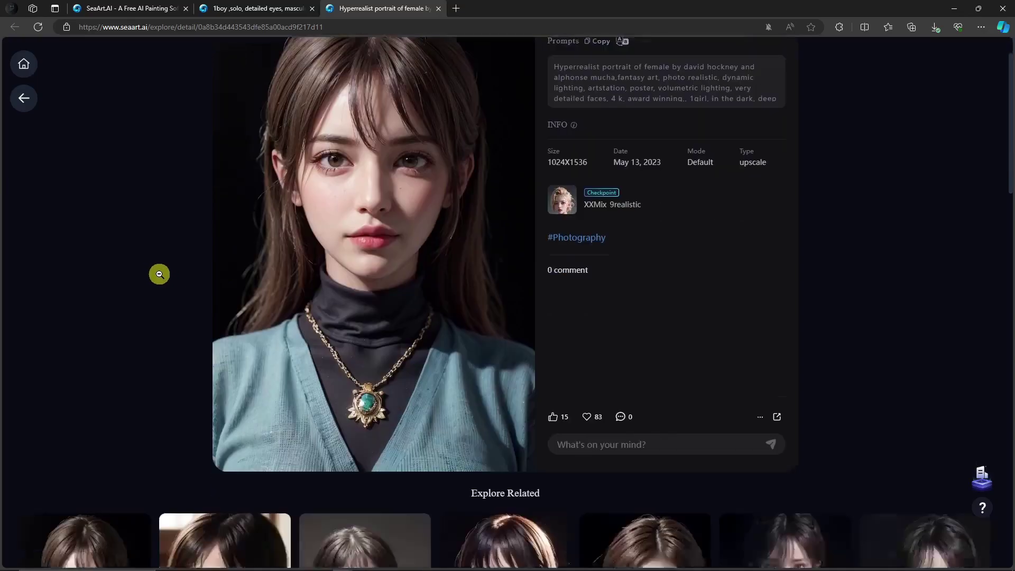
{"action": "scroll", "coordinate": [175, 263], "scroll_direction": "up", "scroll_amount": 3}
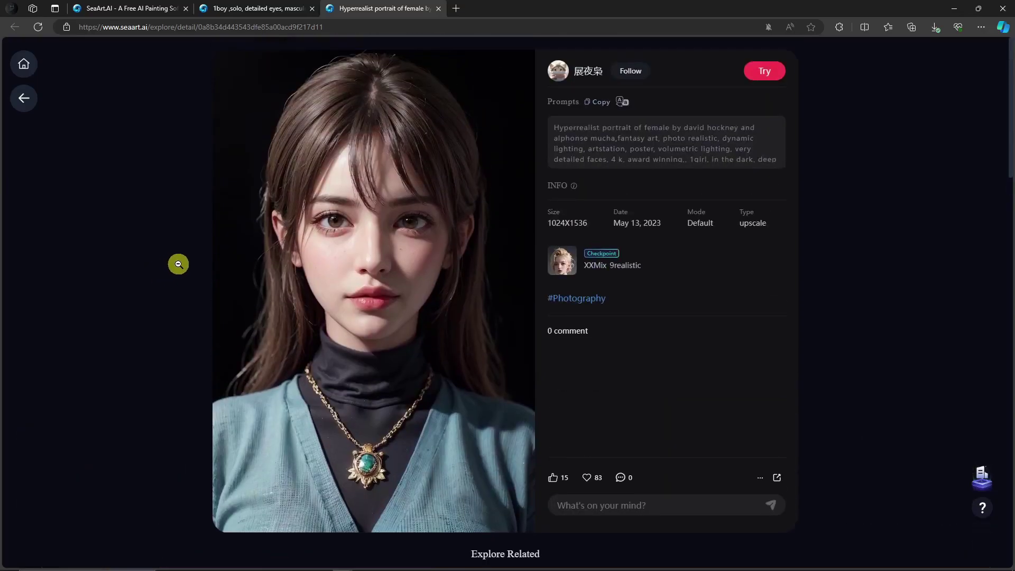
Step: Return to the SeaArt home tab and close the anime boy and hyperrealist portrait tabs
{"action": "left_click", "coordinate": [145, 9]}
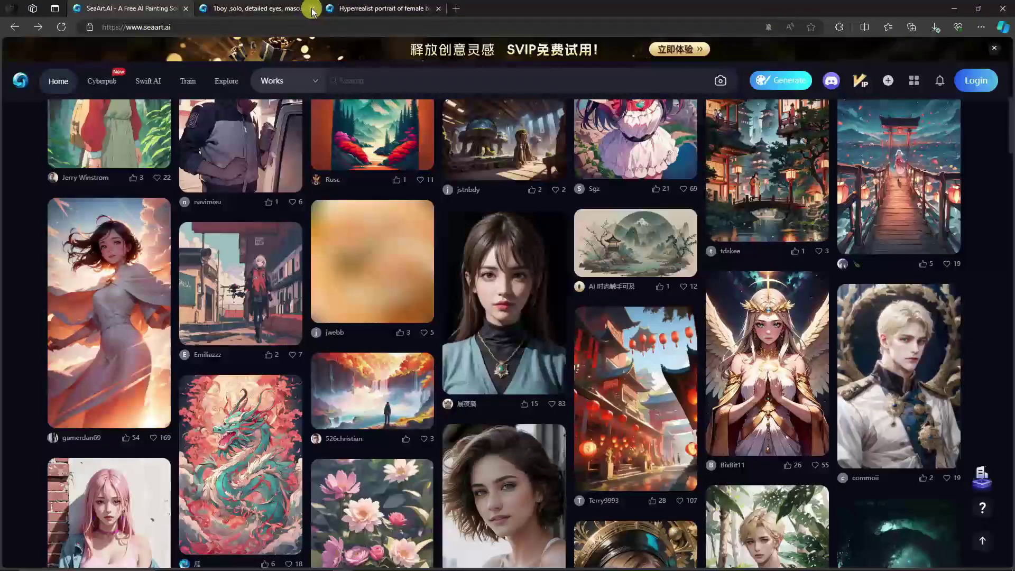
{"action": "left_click", "coordinate": [312, 9]}
{"action": "left_click", "coordinate": [313, 9]}
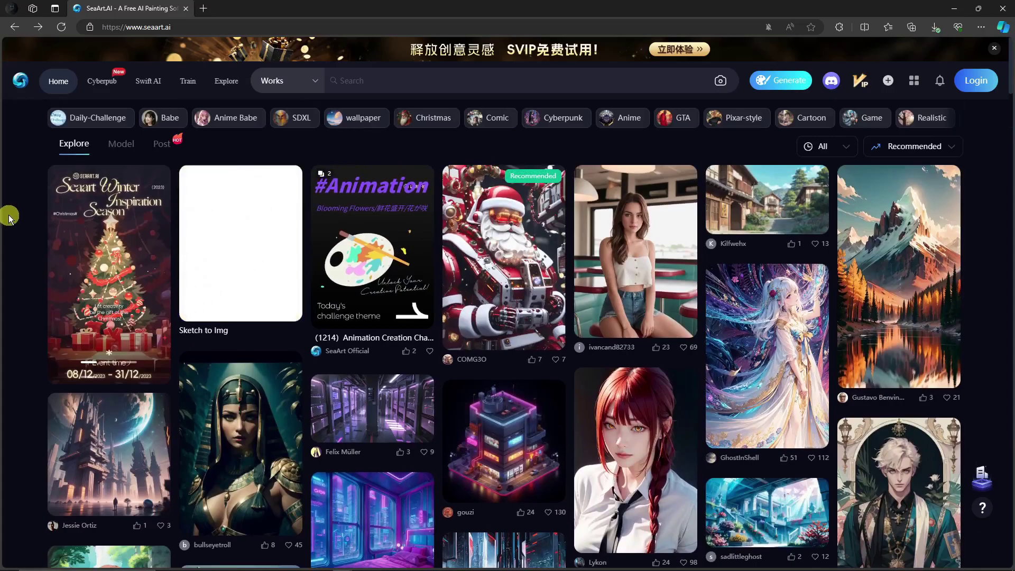
Step: Scroll the home Explore feed below the category chips
{"action": "scroll", "coordinate": [10, 218], "scroll_direction": "down", "scroll_amount": 3}
{"action": "scroll", "coordinate": [11, 215], "scroll_direction": "down", "scroll_amount": 4}
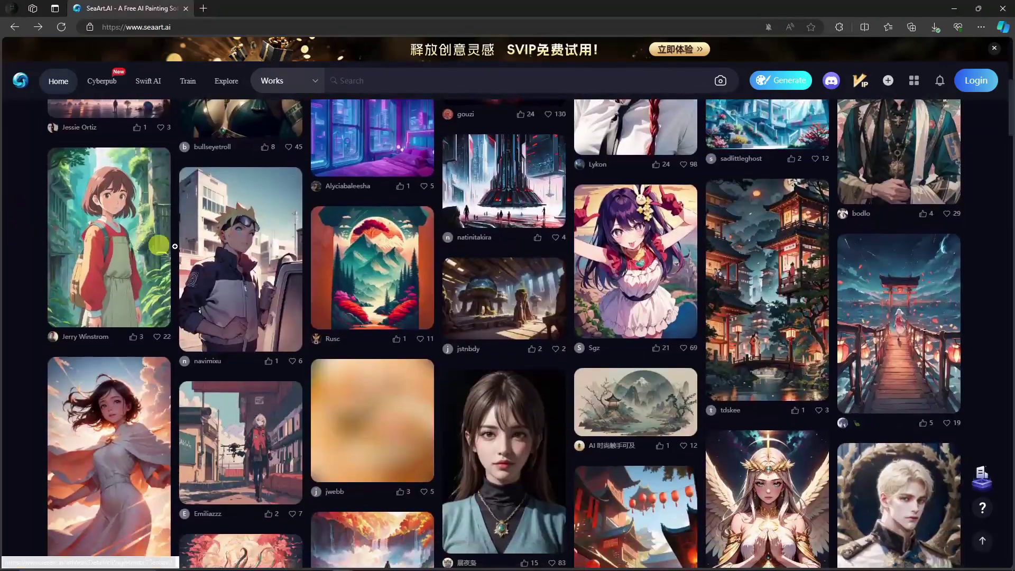
{"action": "scroll", "coordinate": [803, 328], "scroll_direction": "down", "scroll_amount": 3}
{"action": "scroll", "coordinate": [255, 372], "scroll_direction": "up", "scroll_amount": 10}
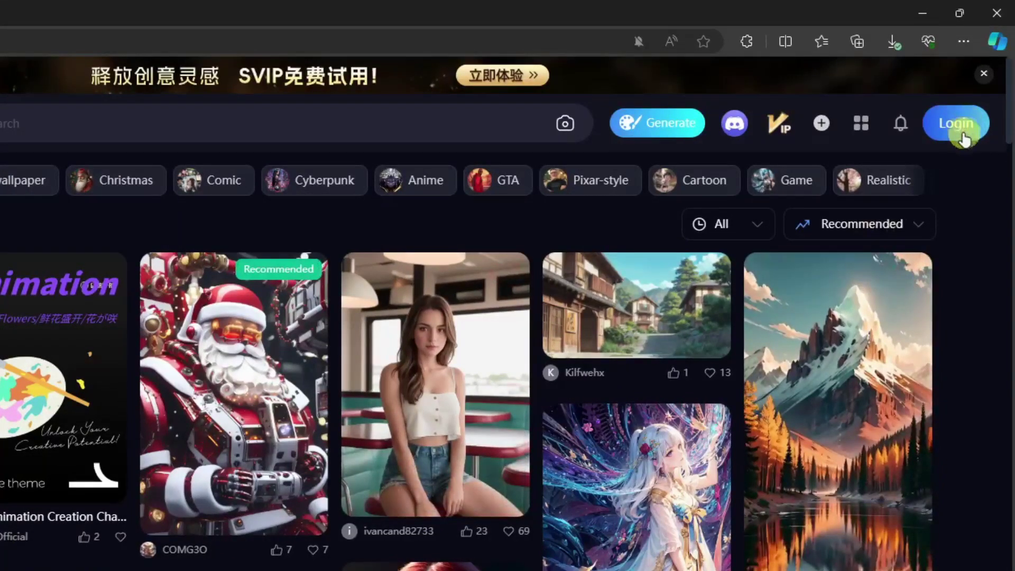
Step: Sign in to SeaArt through Google using the second listed Google account
{"action": "left_click", "coordinate": [960, 135]}
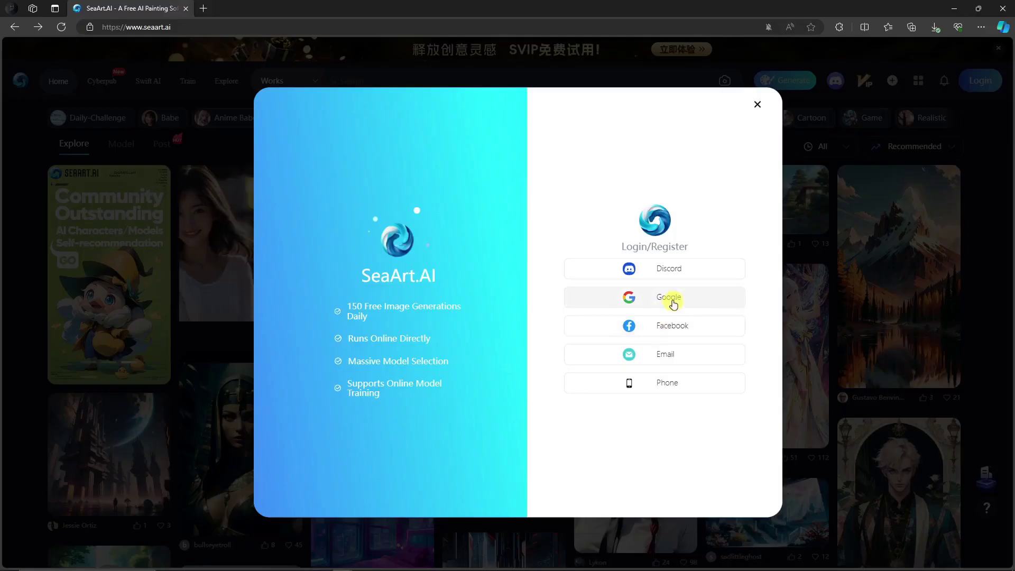
{"action": "left_click", "coordinate": [674, 299]}
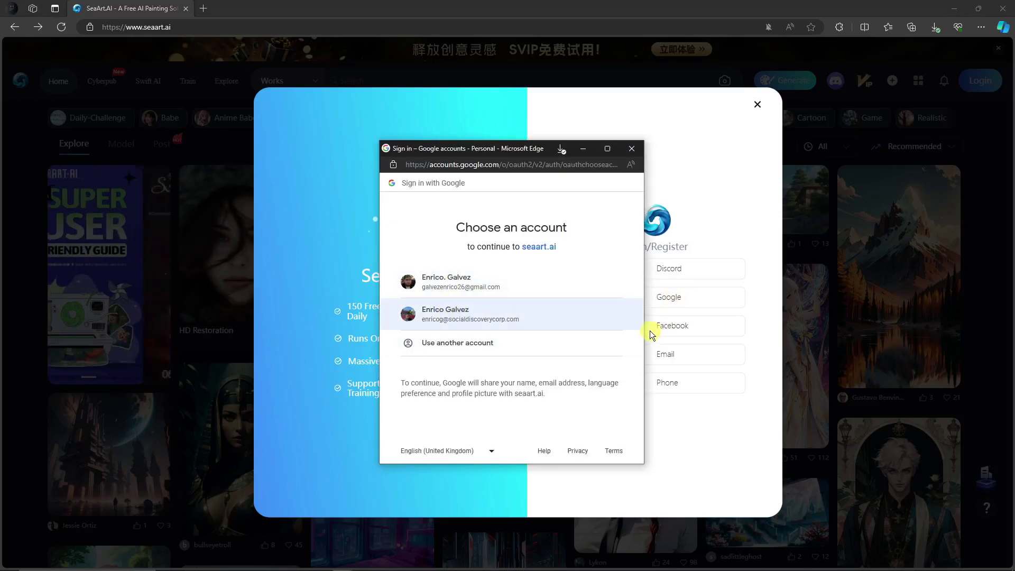
{"action": "left_click", "coordinate": [461, 320]}
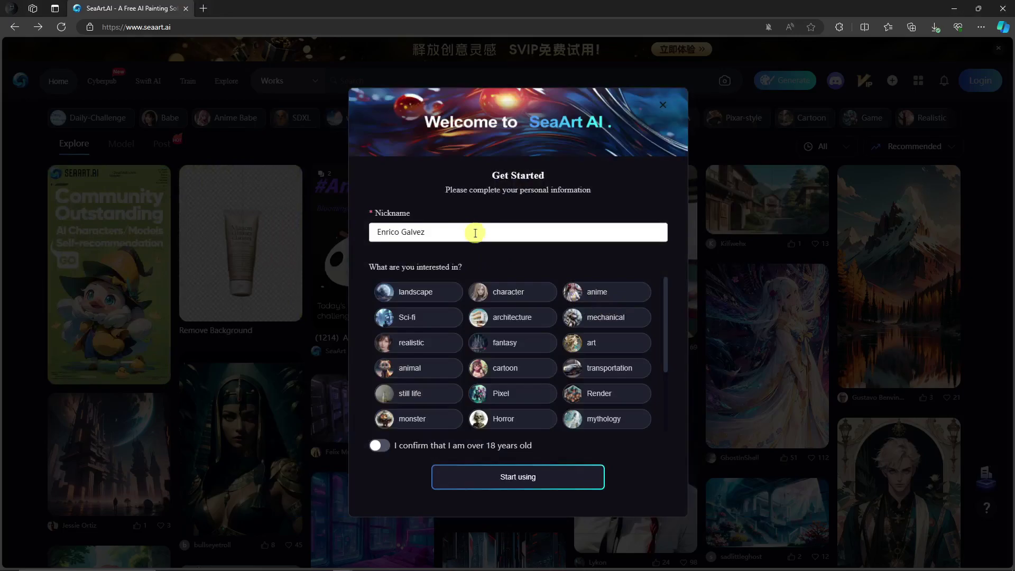
Step: Replace the pre-filled nickname and choose character, anime, realistic, cartoon, fantasy, Pixel and still life interests
{"action": "left_click_drag", "start_coordinate": [475, 233], "coordinate": [324, 228]}
{"action": "type", "text": "Le"}
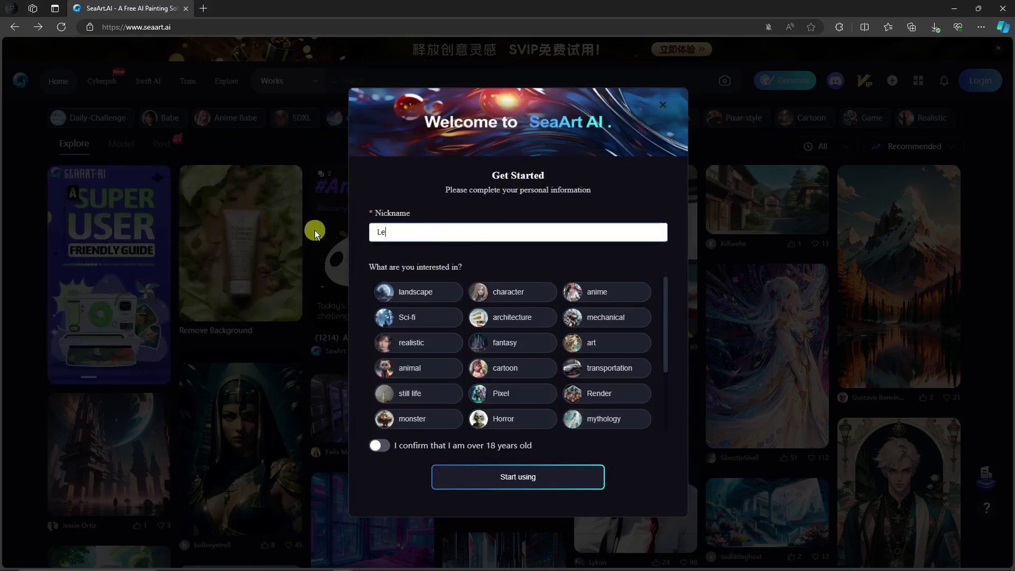
{"action": "type", "text": "zztry"}
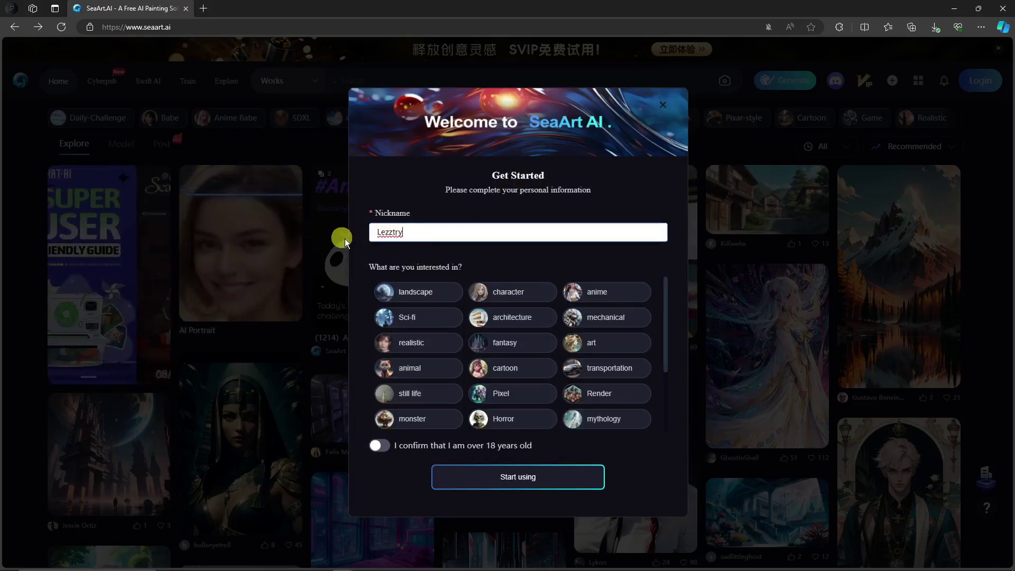
{"action": "left_click", "coordinate": [507, 293]}
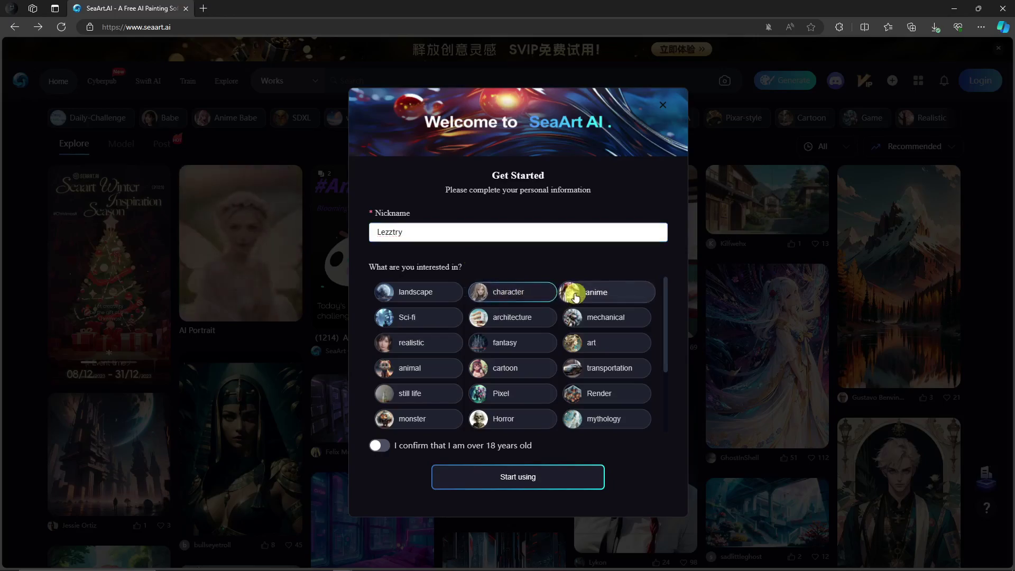
{"action": "left_click", "coordinate": [565, 299]}
{"action": "left_click", "coordinate": [446, 342]}
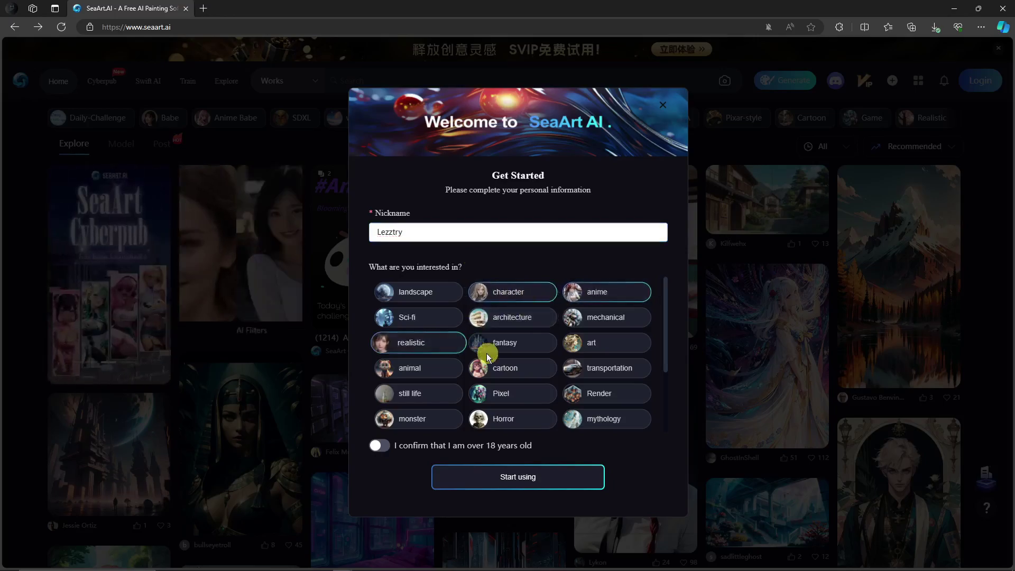
{"action": "left_click", "coordinate": [505, 368]}
{"action": "left_click", "coordinate": [541, 341]}
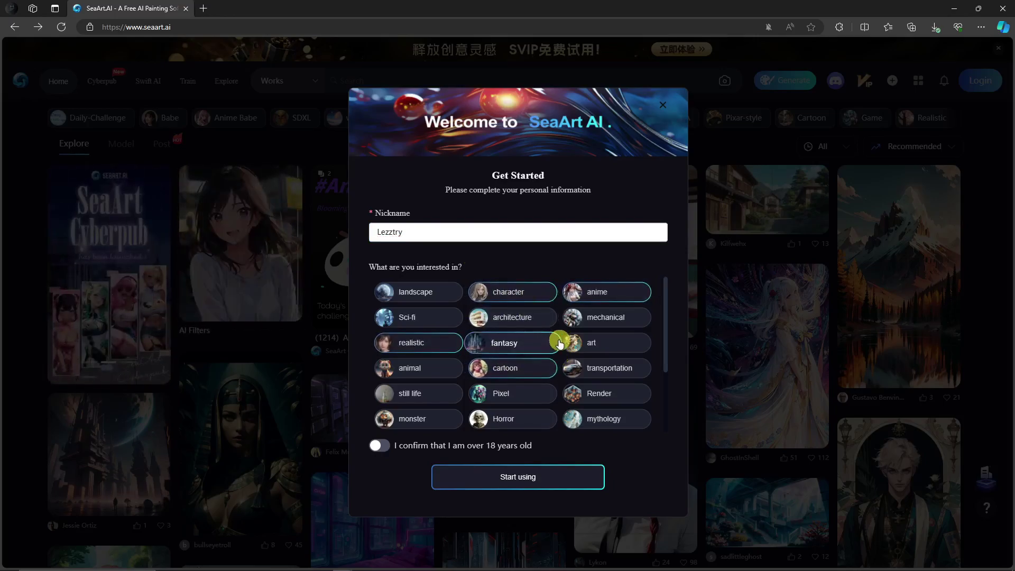
{"action": "left_click", "coordinate": [510, 393]}
{"action": "left_click", "coordinate": [425, 393]}
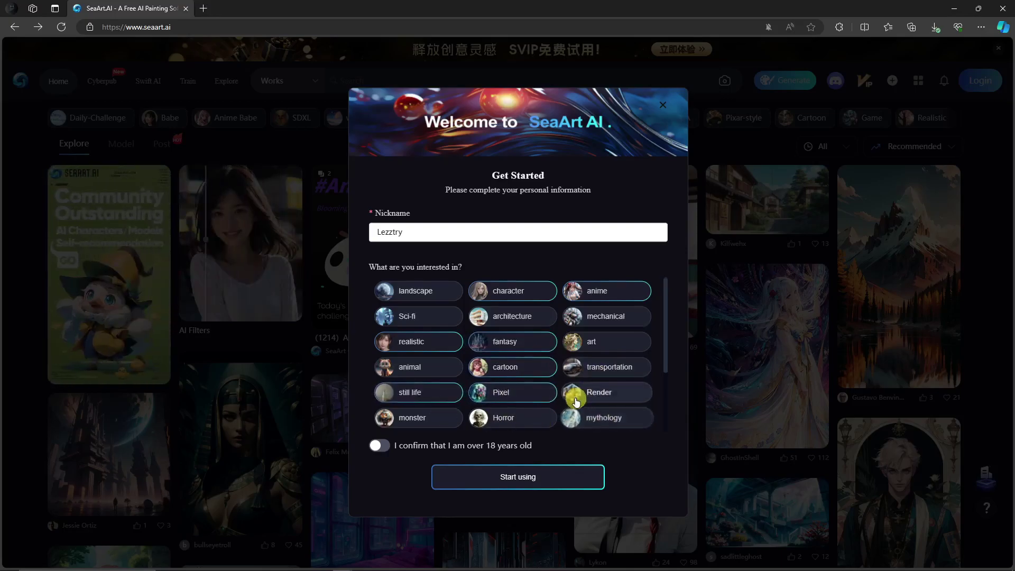
Step: Add mythology and fashion to the interests and confirm being over 18
{"action": "scroll", "coordinate": [598, 401], "scroll_direction": "down", "scroll_amount": 1}
{"action": "left_click", "coordinate": [601, 404]}
{"action": "scroll", "coordinate": [523, 380], "scroll_direction": "down", "scroll_amount": 3}
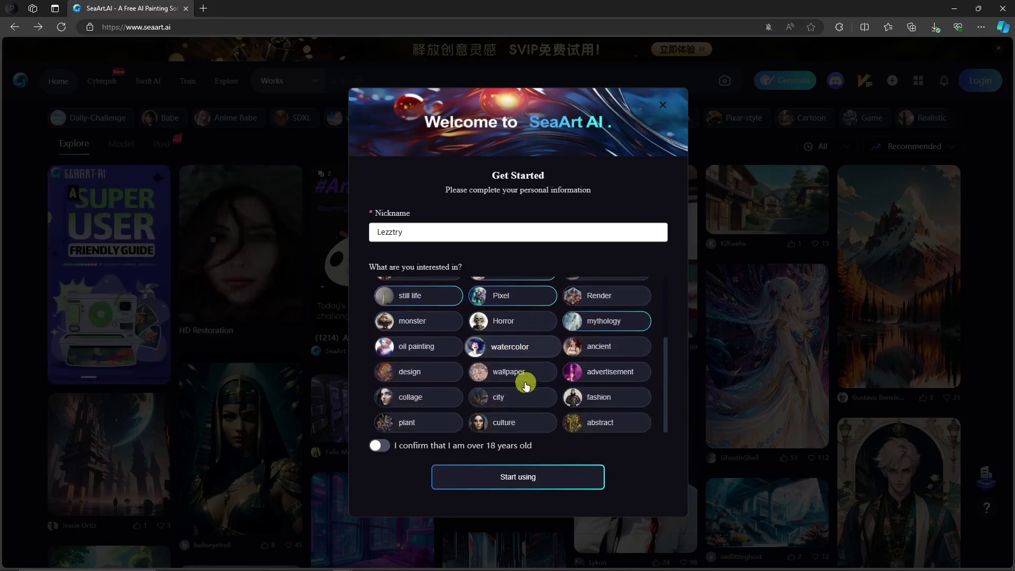
{"action": "scroll", "coordinate": [525, 386], "scroll_direction": "up", "scroll_amount": 4}
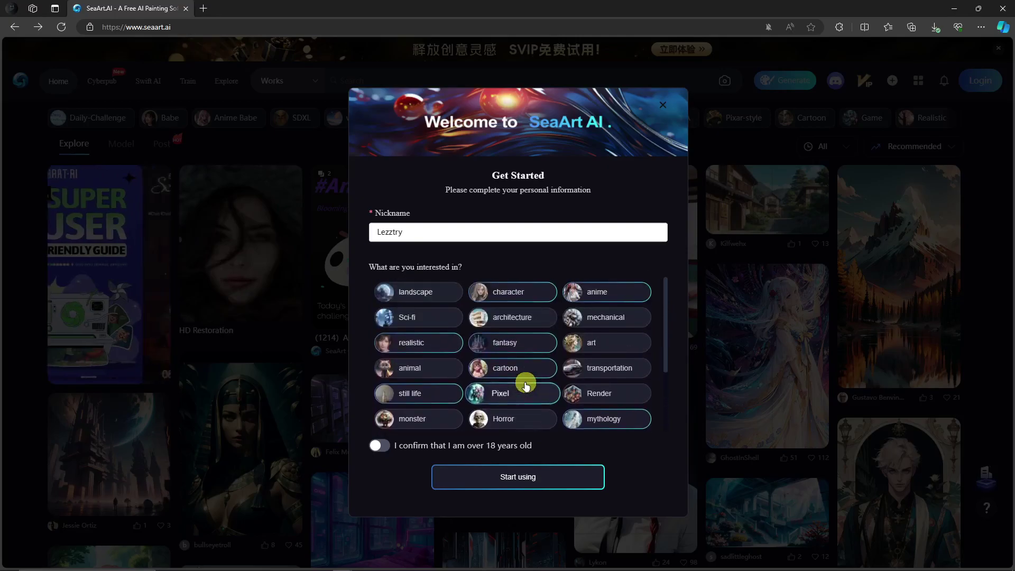
{"action": "scroll", "coordinate": [493, 352], "scroll_direction": "down", "scroll_amount": 4}
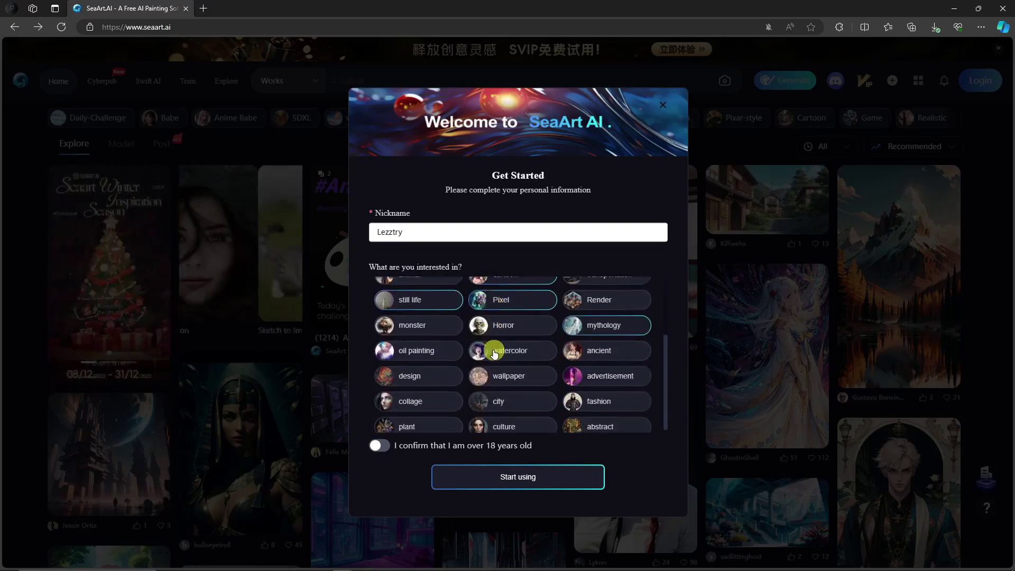
{"action": "left_click", "coordinate": [573, 396]}
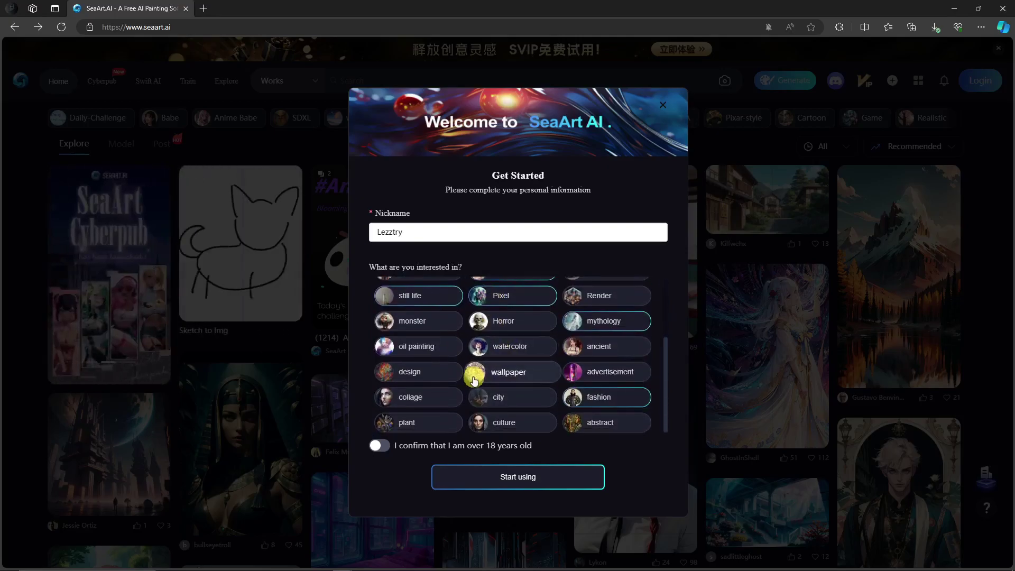
{"action": "left_click", "coordinate": [380, 446]}
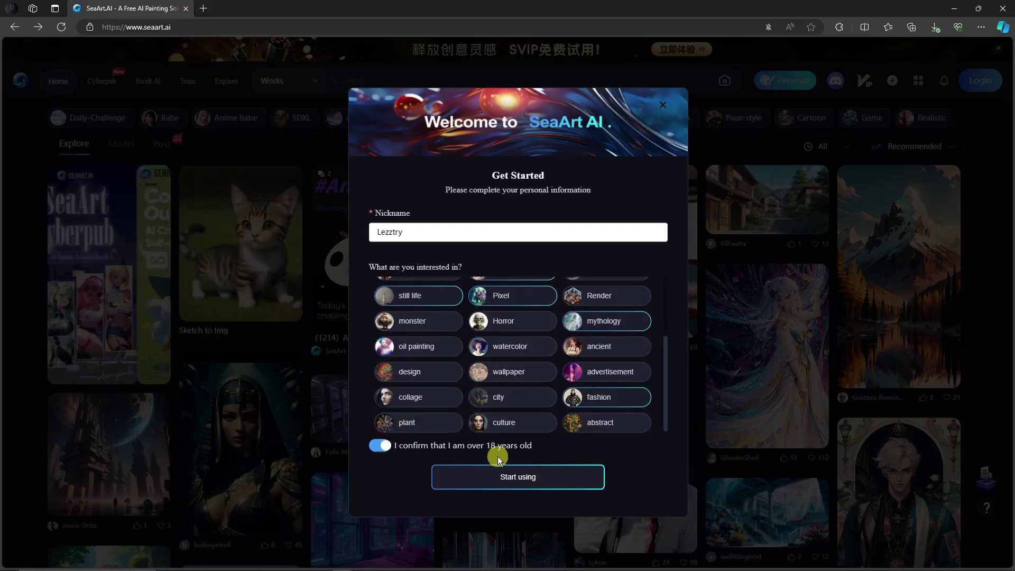
{"action": "scroll", "coordinate": [507, 423], "scroll_direction": "up", "scroll_amount": 1}
{"action": "scroll", "coordinate": [507, 425], "scroll_direction": "up", "scroll_amount": 3}
Step: Submit the profile form, check the account menu, and browse the signed-in Explore feed
{"action": "left_click", "coordinate": [533, 477]}
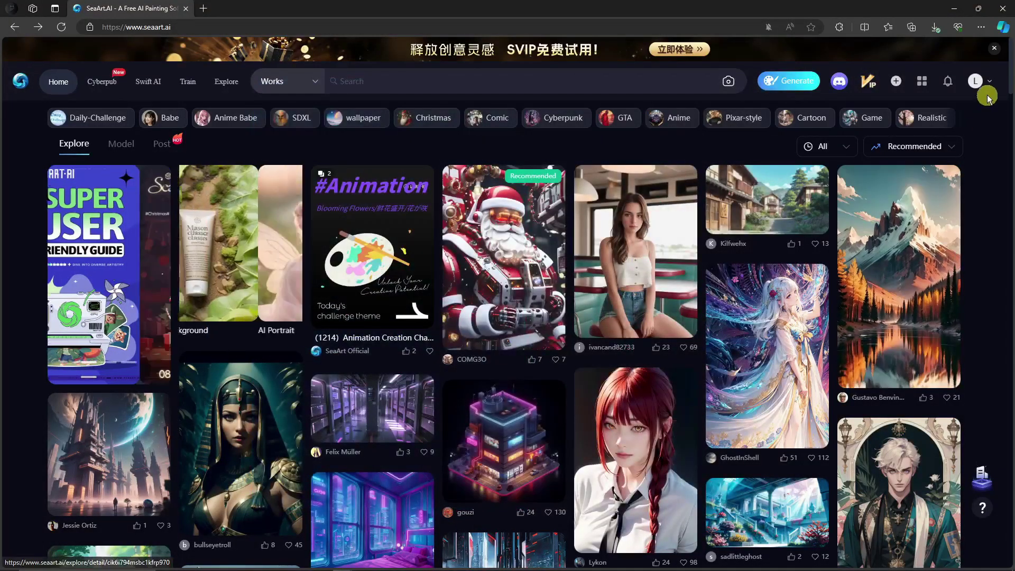
{"action": "left_click", "coordinate": [989, 85]}
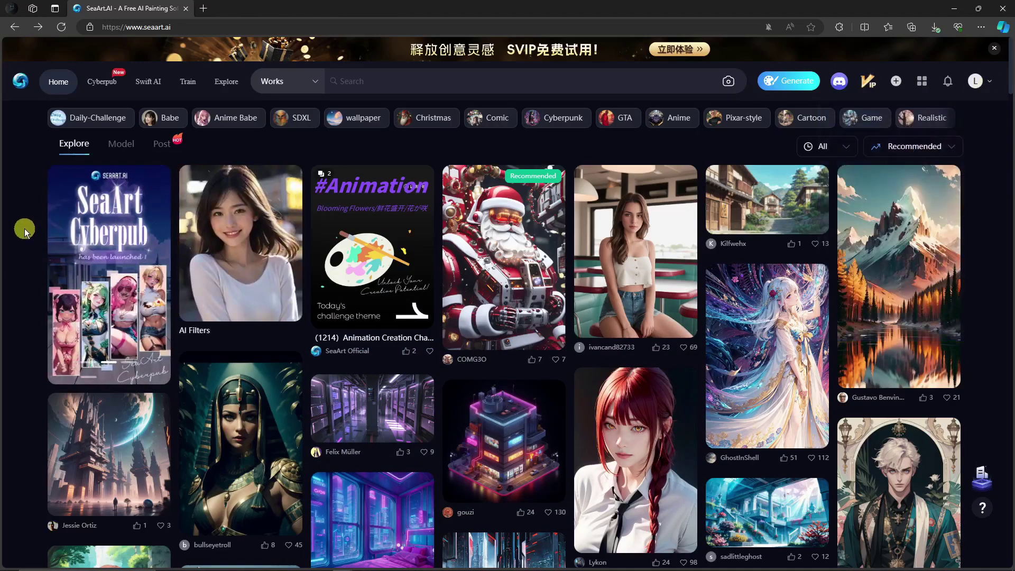
{"action": "scroll", "coordinate": [24, 227], "scroll_direction": "down", "scroll_amount": 3}
{"action": "scroll", "coordinate": [25, 227], "scroll_direction": "up", "scroll_amount": 3}
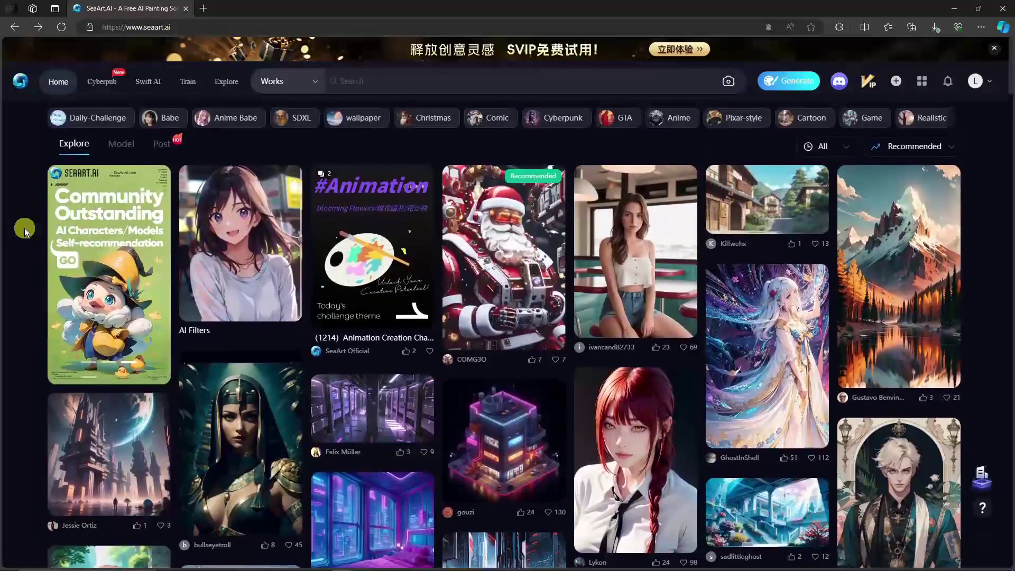
{"action": "scroll", "coordinate": [24, 227], "scroll_direction": "down", "scroll_amount": 3}
{"action": "scroll", "coordinate": [24, 227], "scroll_direction": "up", "scroll_amount": 3}
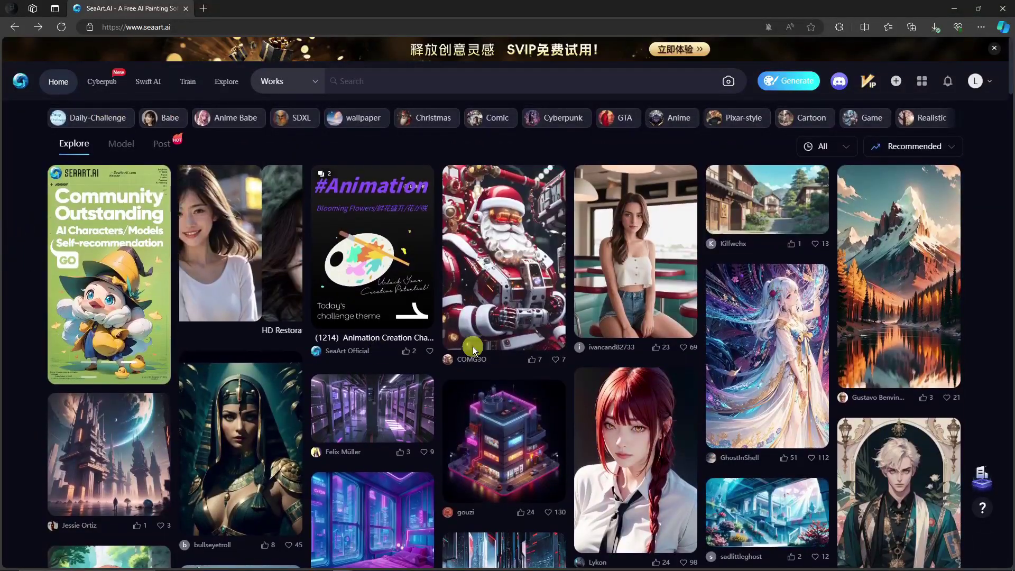
{"action": "scroll", "coordinate": [472, 346], "scroll_direction": "down", "scroll_amount": 8}
Step: Open the glitch-art anime portrait and reuse its prompt and GhostMix settings for generation
{"action": "mouse_move", "coordinate": [472, 347]}
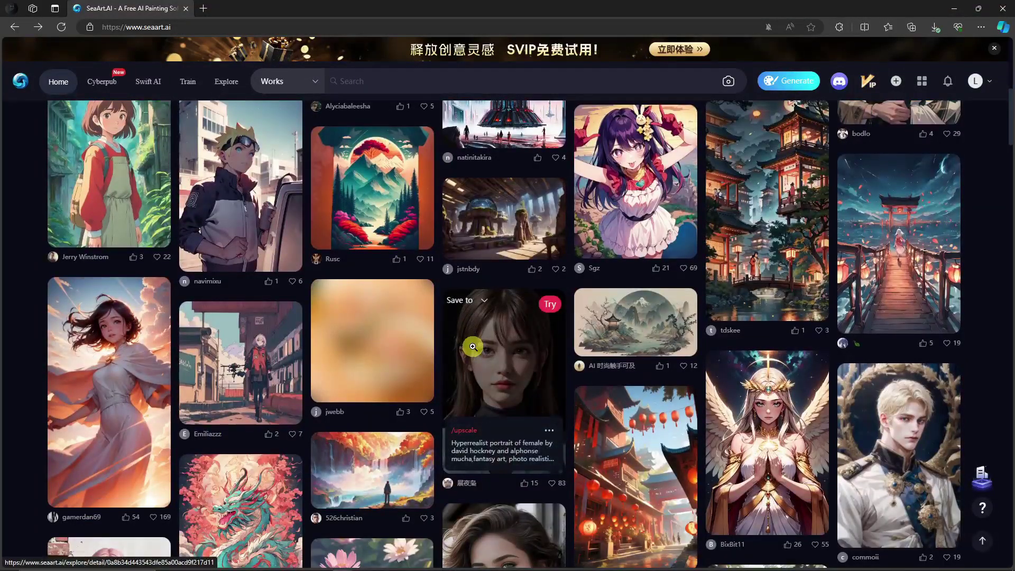
{"action": "scroll", "coordinate": [523, 320], "scroll_direction": "down", "scroll_amount": 8}
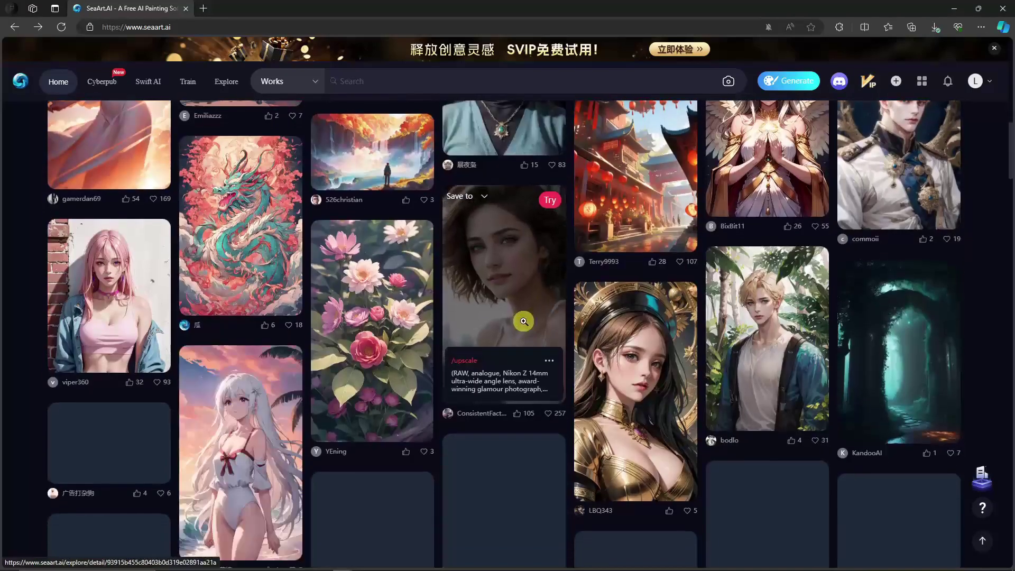
{"action": "scroll", "coordinate": [530, 323], "scroll_direction": "up", "scroll_amount": 4}
{"action": "scroll", "coordinate": [453, 367], "scroll_direction": "down", "scroll_amount": 7}
{"action": "scroll", "coordinate": [453, 368], "scroll_direction": "down", "scroll_amount": 5}
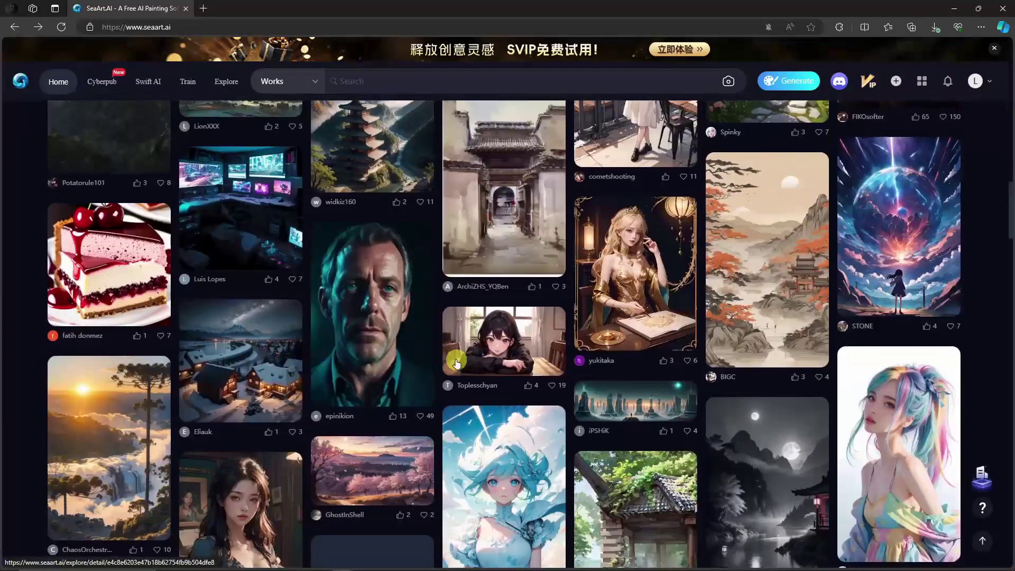
{"action": "scroll", "coordinate": [462, 369], "scroll_direction": "down", "scroll_amount": 10}
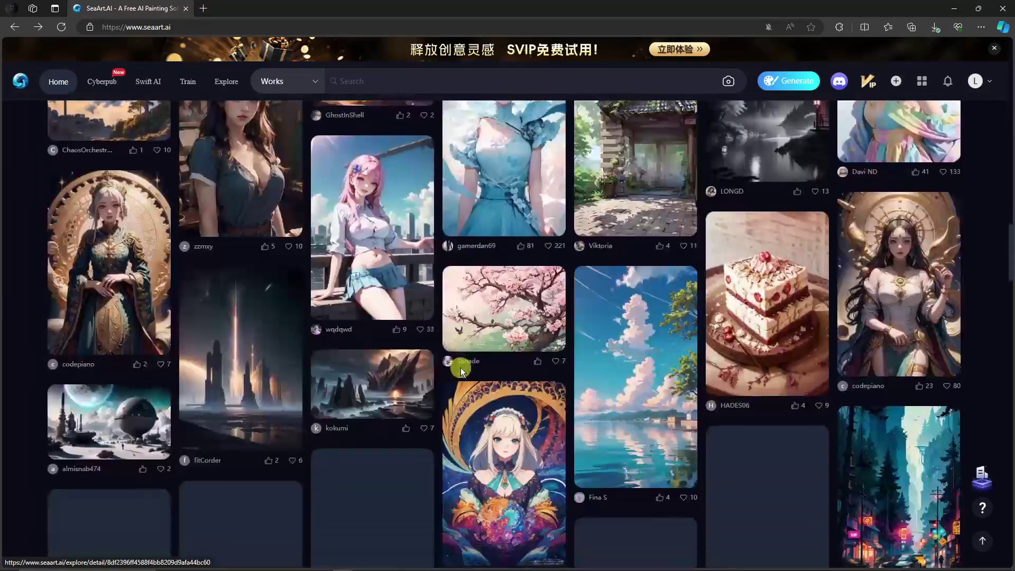
{"action": "scroll", "coordinate": [465, 370], "scroll_direction": "down", "scroll_amount": 3}
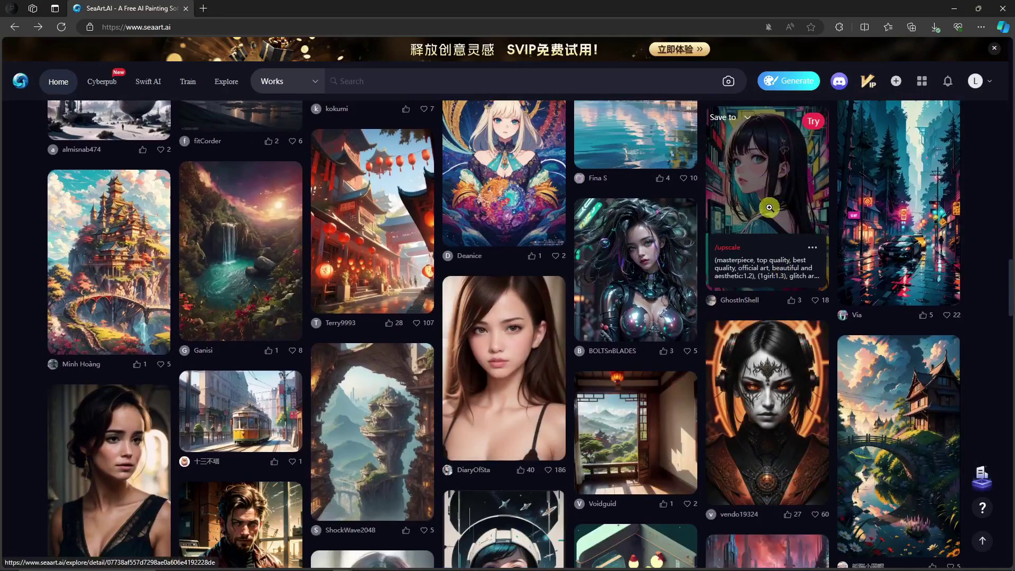
{"action": "left_click", "coordinate": [779, 156]}
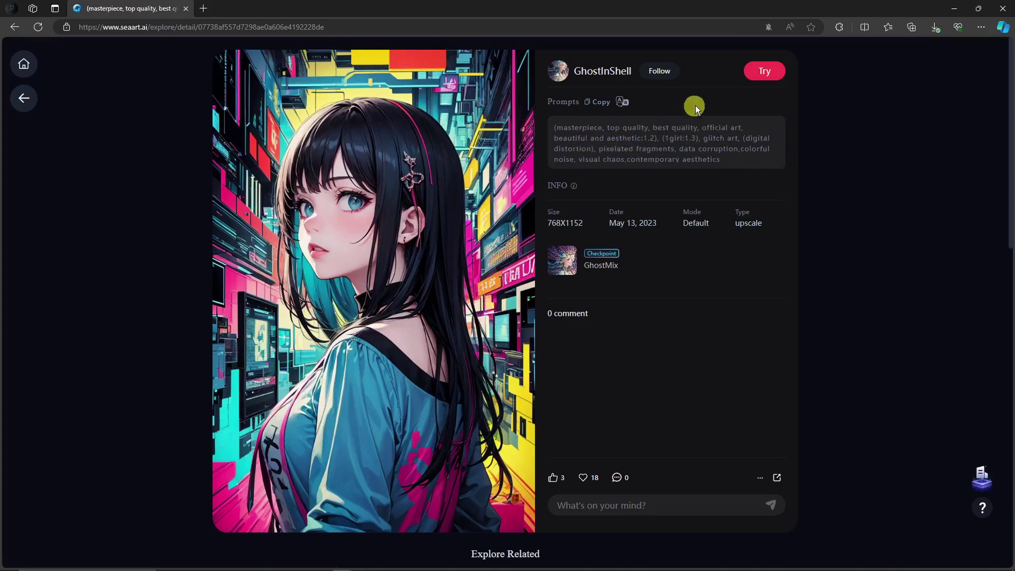
{"action": "left_click", "coordinate": [763, 74]}
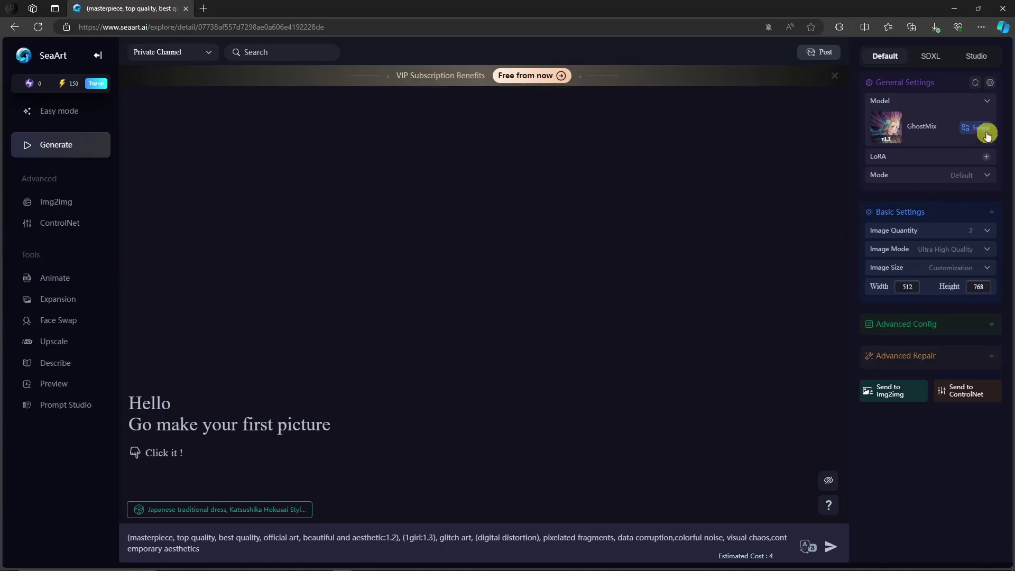
Step: Inspect the model list and mode choices, keeping the Default mode
{"action": "left_click", "coordinate": [987, 102]}
{"action": "left_click", "coordinate": [987, 102]}
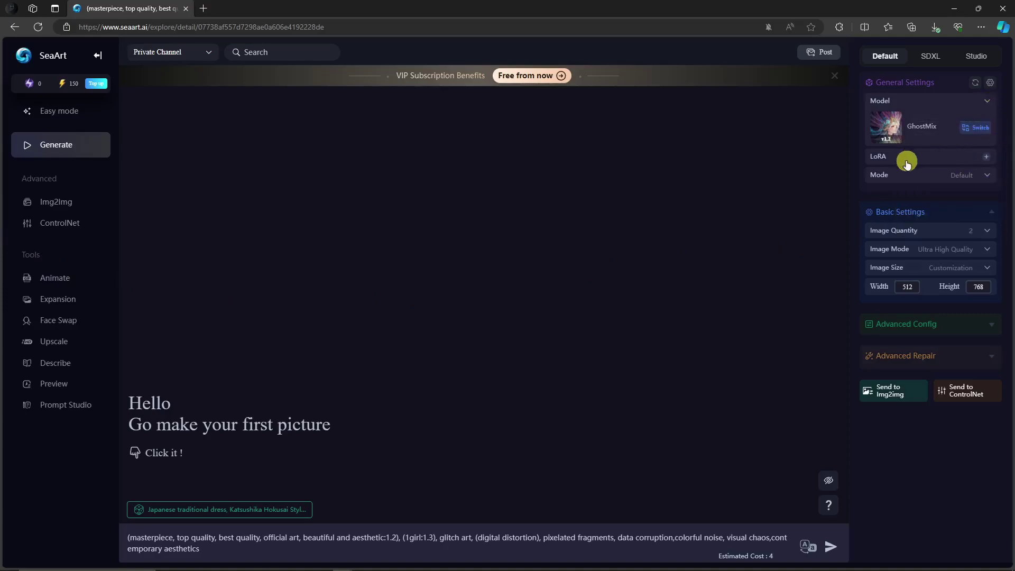
{"action": "left_click", "coordinate": [982, 175]}
{"action": "left_click", "coordinate": [986, 177]}
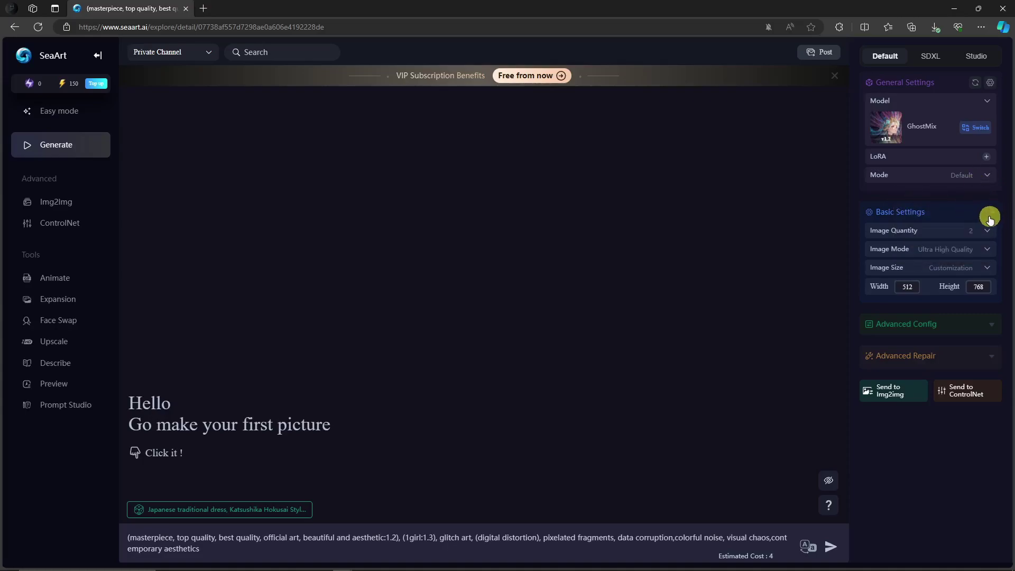
Step: Expand Advanced Config and Advanced Repair (30 steps, CFG 6, seed -1), then select the prompt
{"action": "left_click", "coordinate": [989, 322]}
{"action": "scroll", "coordinate": [988, 323], "scroll_direction": "down", "scroll_amount": 2}
{"action": "scroll", "coordinate": [923, 306], "scroll_direction": "down", "scroll_amount": 1}
{"action": "left_click", "coordinate": [981, 511]}
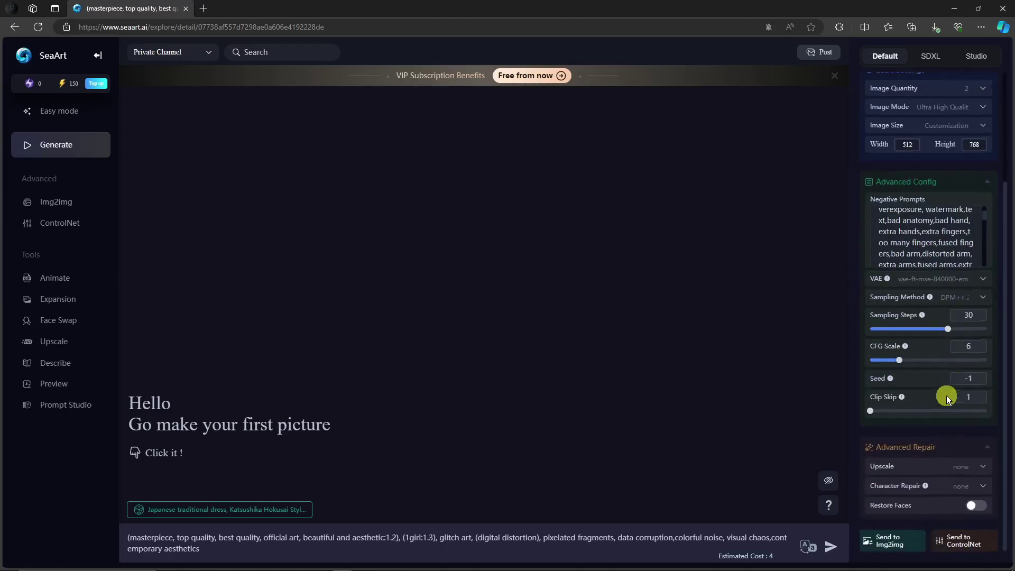
{"action": "scroll", "coordinate": [945, 396], "scroll_direction": "up", "scroll_amount": 3}
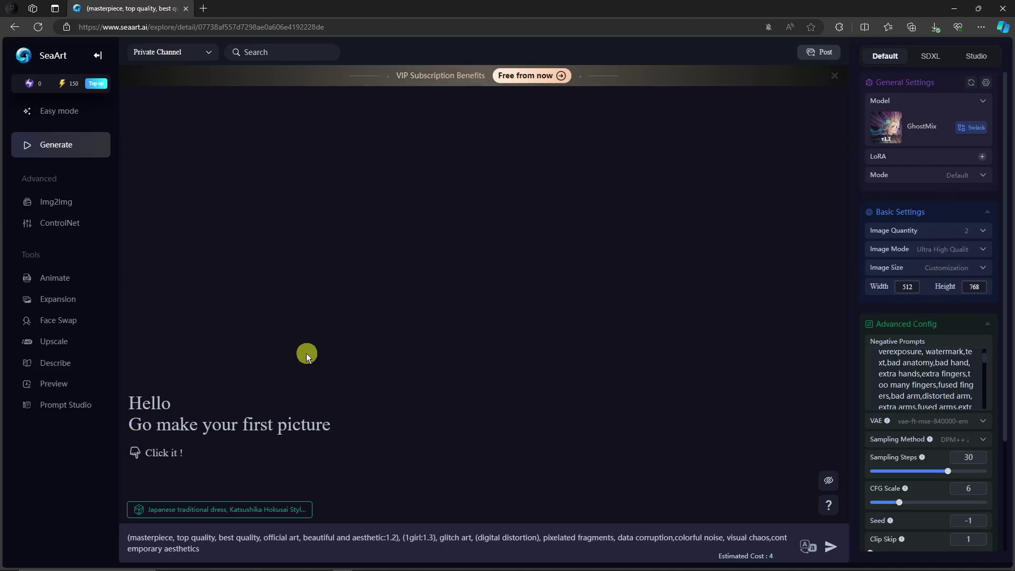
{"action": "left_click_drag", "start_coordinate": [218, 550], "coordinate": [122, 541]}
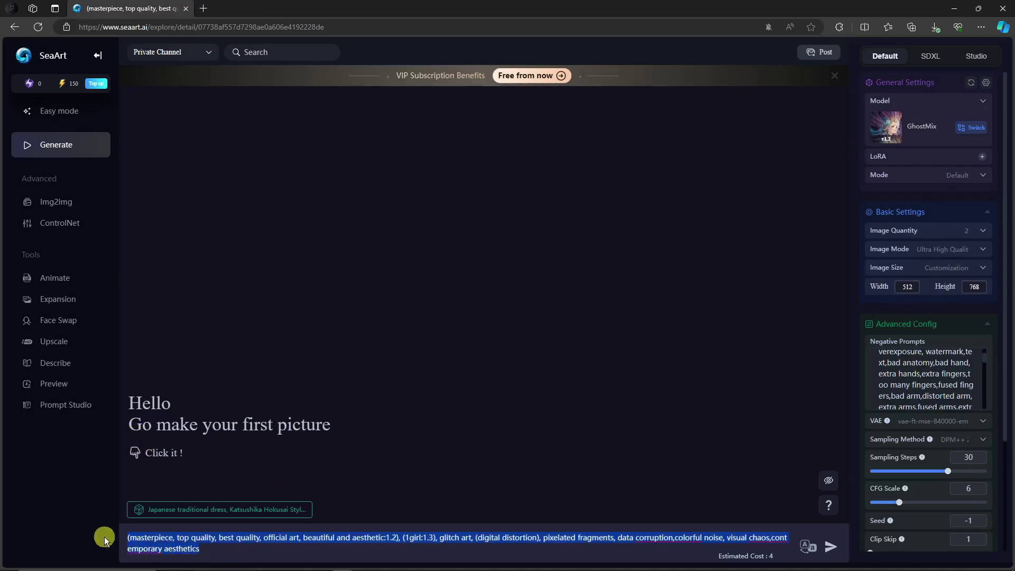
Step: Queue the glitch-art prompt for generation and view SeaArt Mall's monthly SVIP plans
{"action": "left_click", "coordinate": [216, 548]}
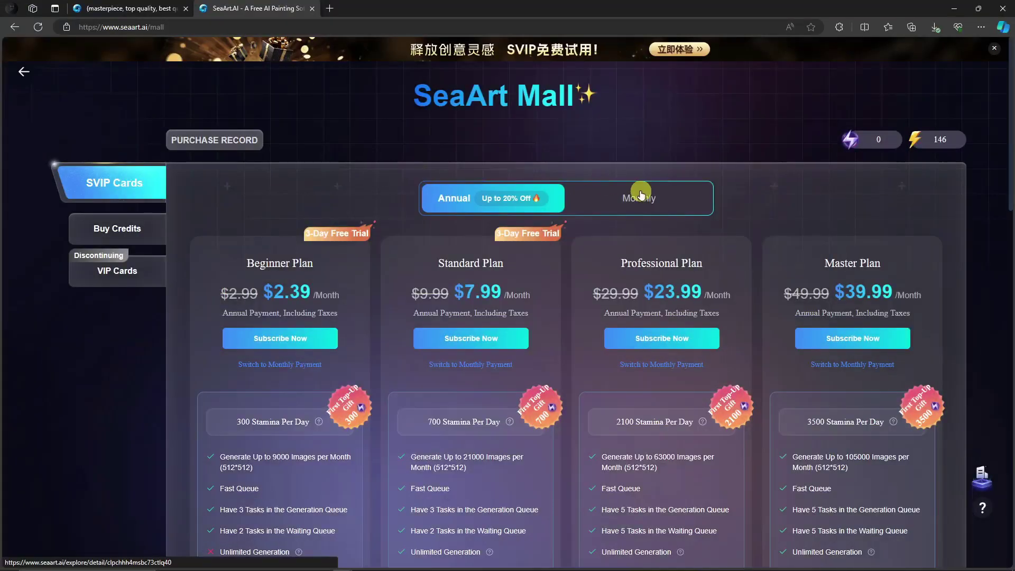
{"action": "left_click", "coordinate": [641, 196]}
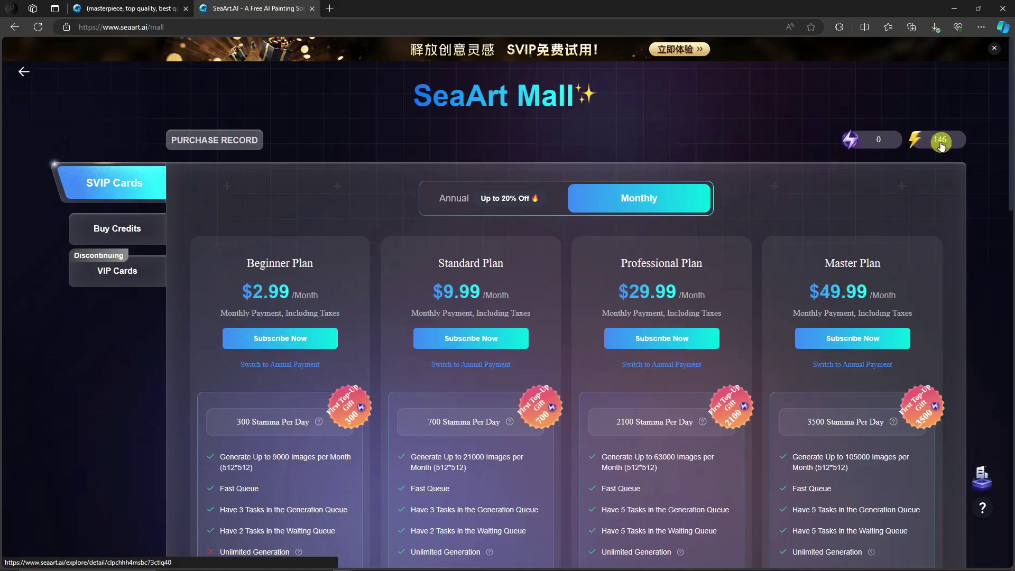
Step: Check the stamina counter, scroll the Mall plans, and return to the two finished glitch-art images
{"action": "mouse_move", "coordinate": [939, 145]}
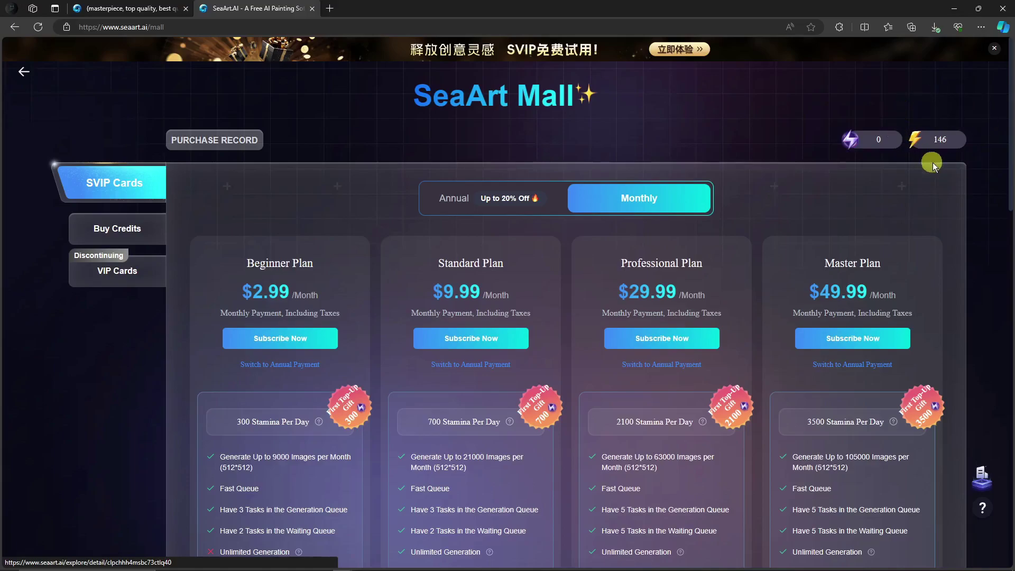
{"action": "scroll", "coordinate": [594, 227], "scroll_direction": "down", "scroll_amount": 2}
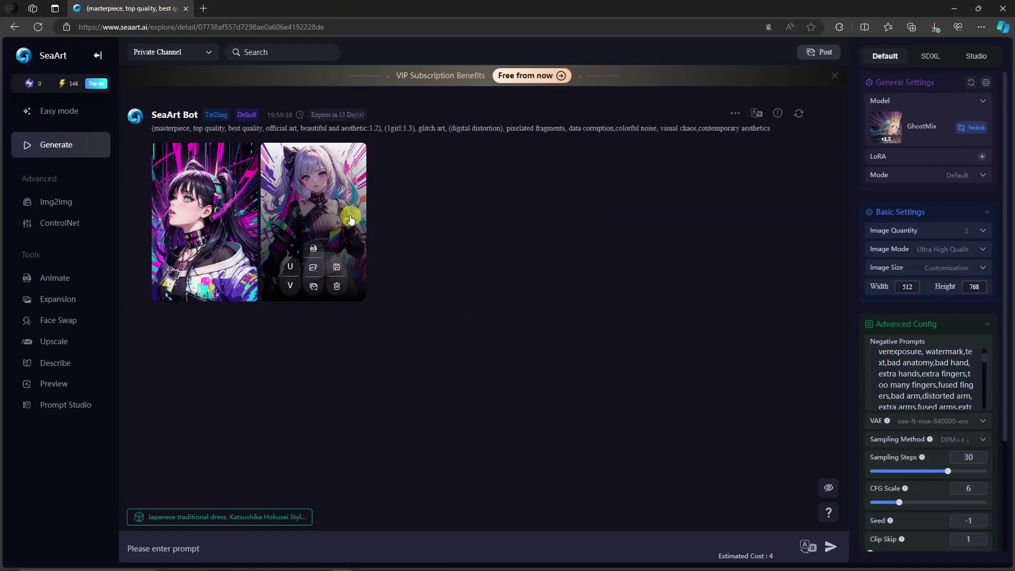
{"action": "mouse_move", "coordinate": [219, 197]}
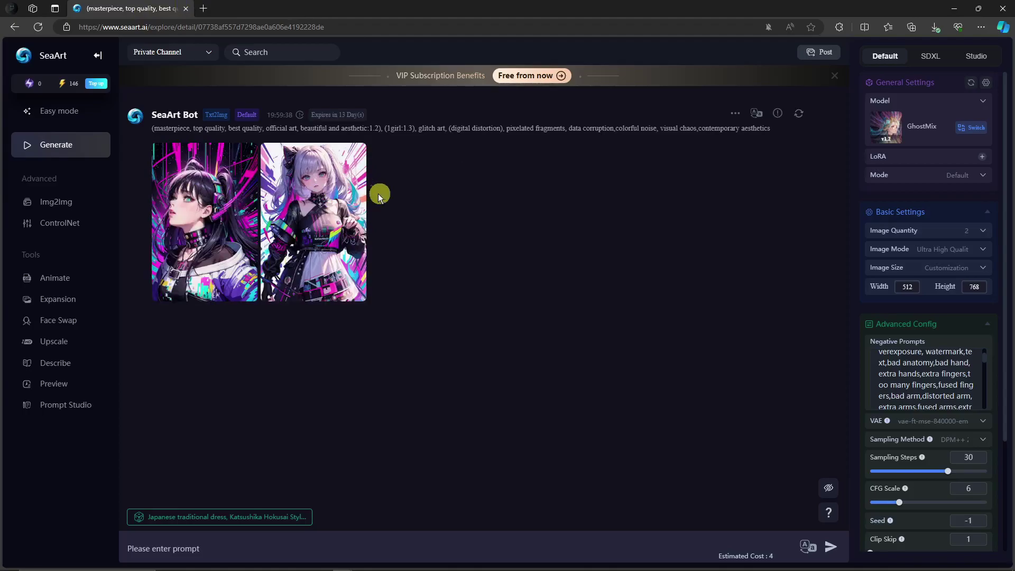
{"action": "left_click", "coordinate": [316, 183]}
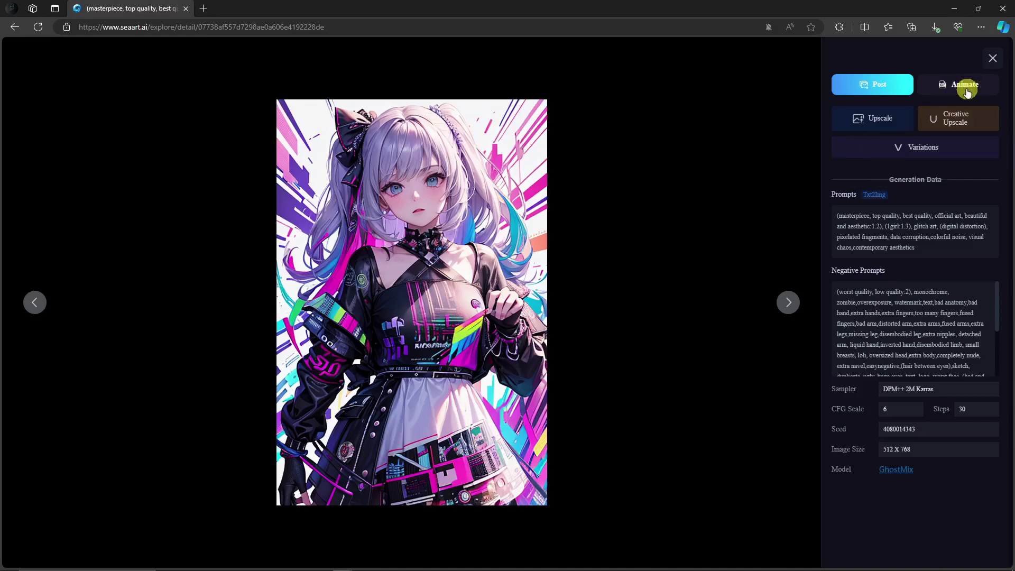
{"action": "left_click", "coordinate": [993, 59]}
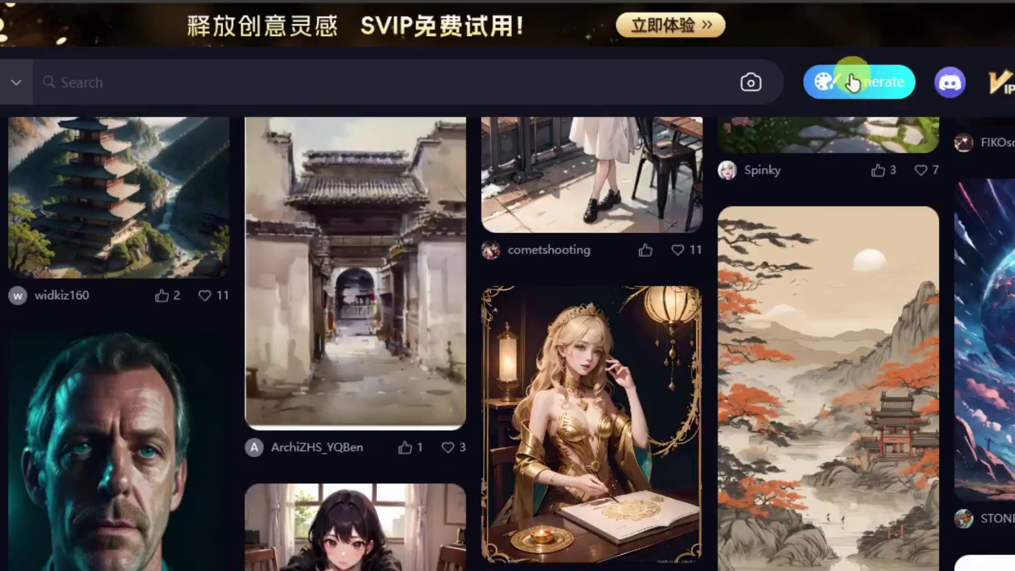
{"action": "left_click", "coordinate": [852, 82]}
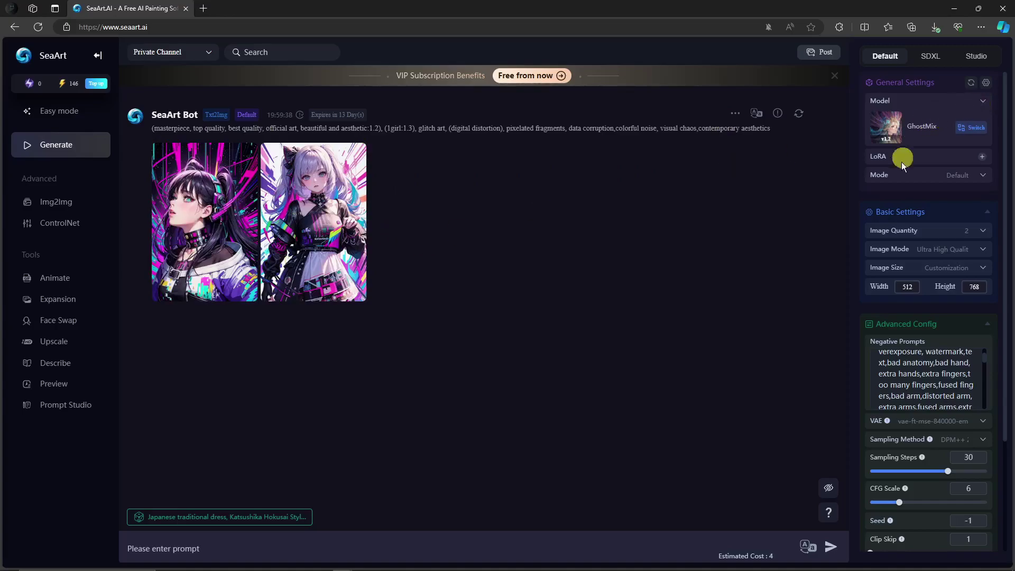
{"action": "left_click", "coordinate": [981, 105]}
Step: Switch the generation model to epiCRealism from the full model picker
{"action": "left_click", "coordinate": [972, 129]}
{"action": "scroll", "coordinate": [407, 211], "scroll_direction": "down", "scroll_amount": 1}
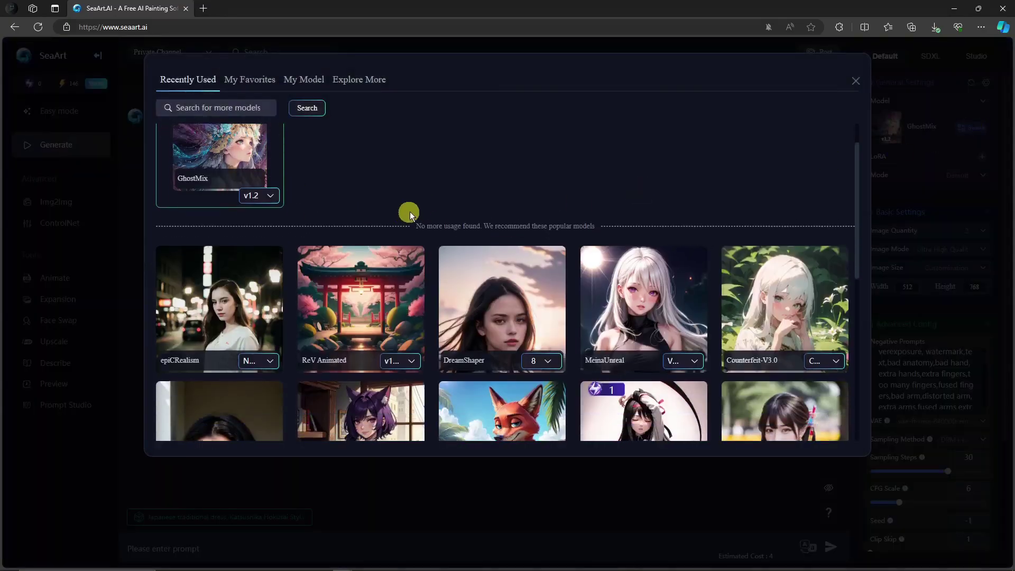
{"action": "scroll", "coordinate": [317, 206], "scroll_direction": "down", "scroll_amount": 2}
{"action": "left_click", "coordinate": [245, 213]}
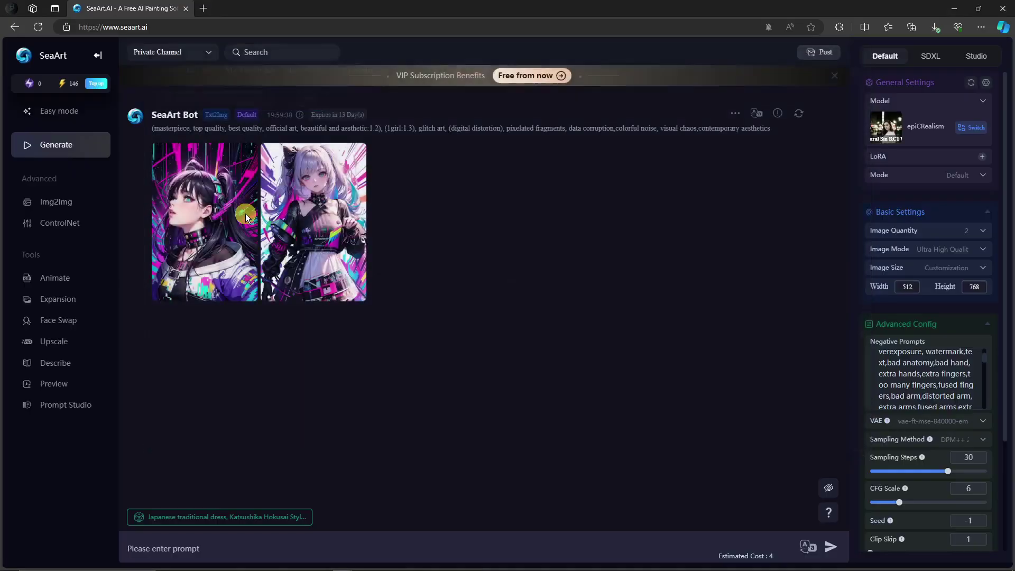
Step: Try the Auto generation mode, then settle on Default mode
{"action": "left_click", "coordinate": [973, 175]}
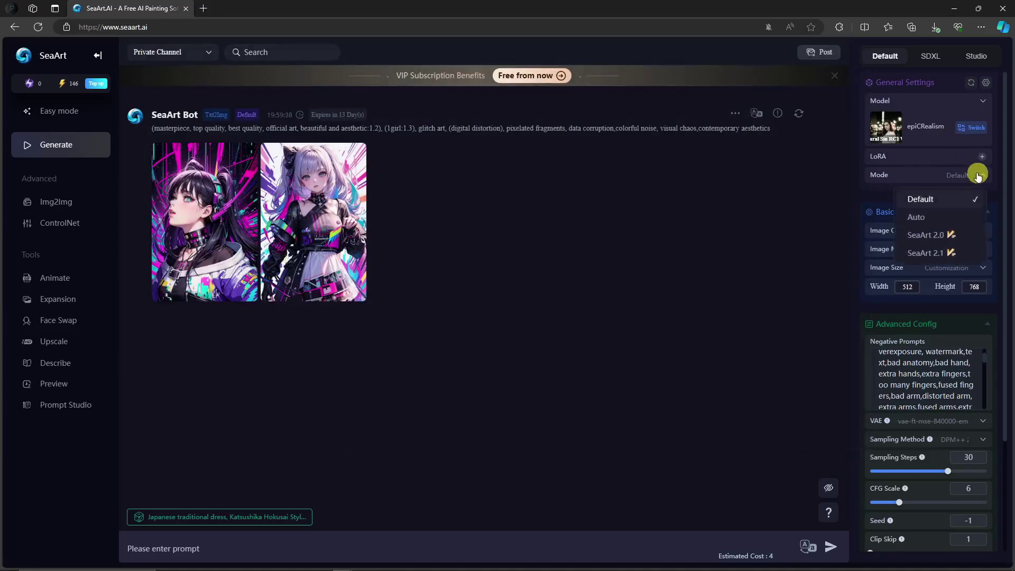
{"action": "left_click", "coordinate": [920, 217]}
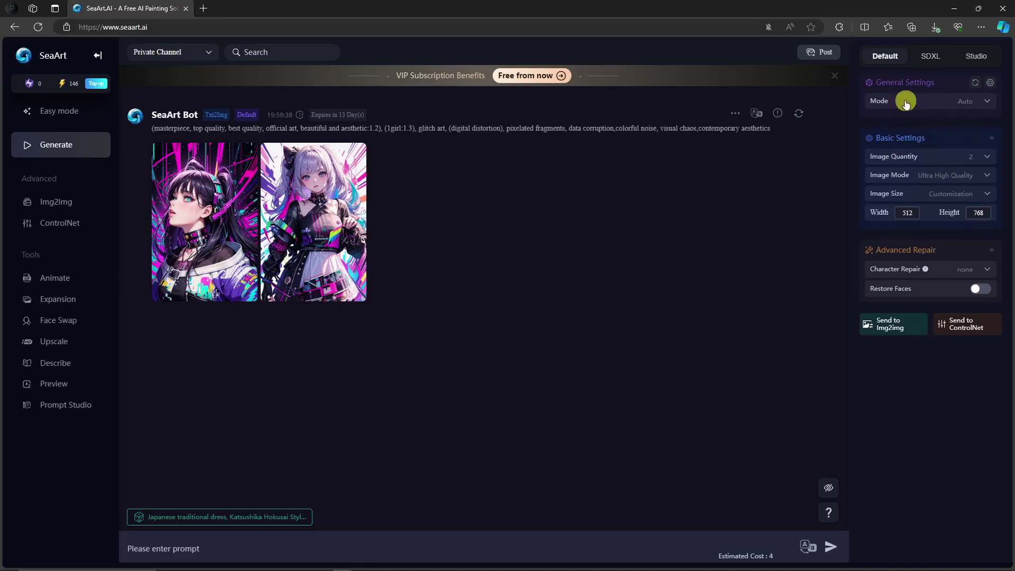
{"action": "left_click", "coordinate": [980, 104]}
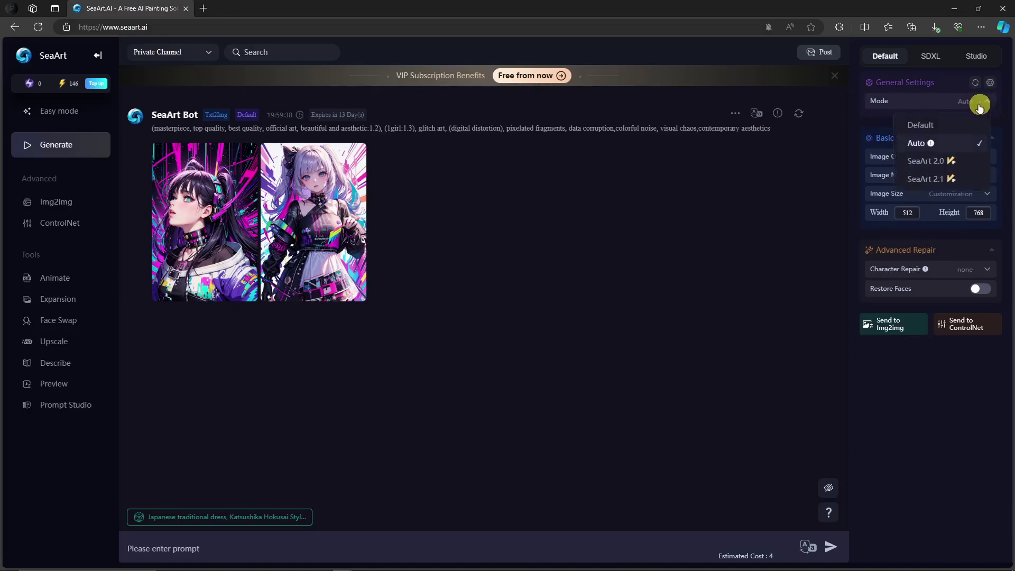
{"action": "left_click", "coordinate": [922, 123]}
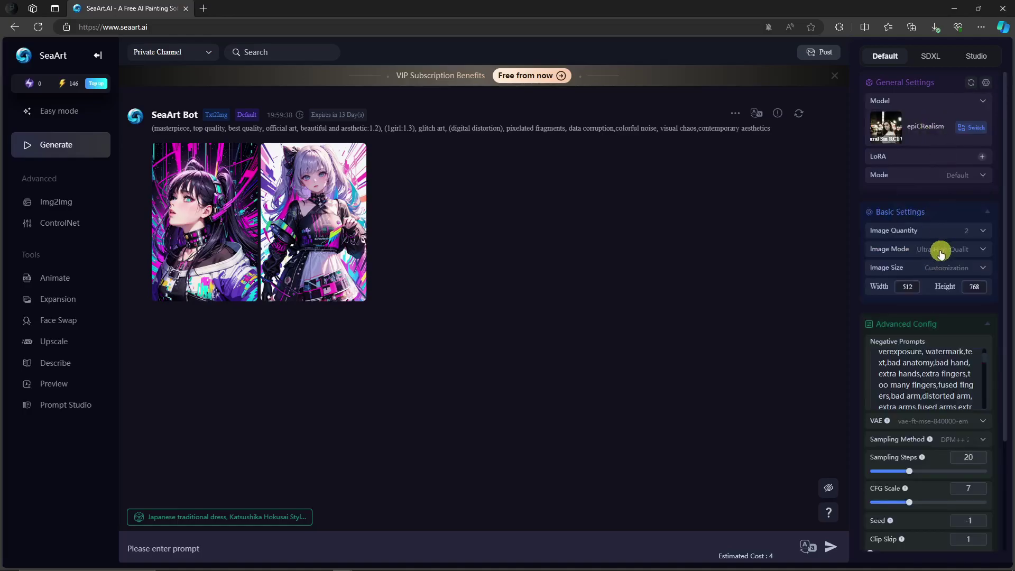
{"action": "scroll", "coordinate": [932, 238], "scroll_direction": "down", "scroll_amount": 1}
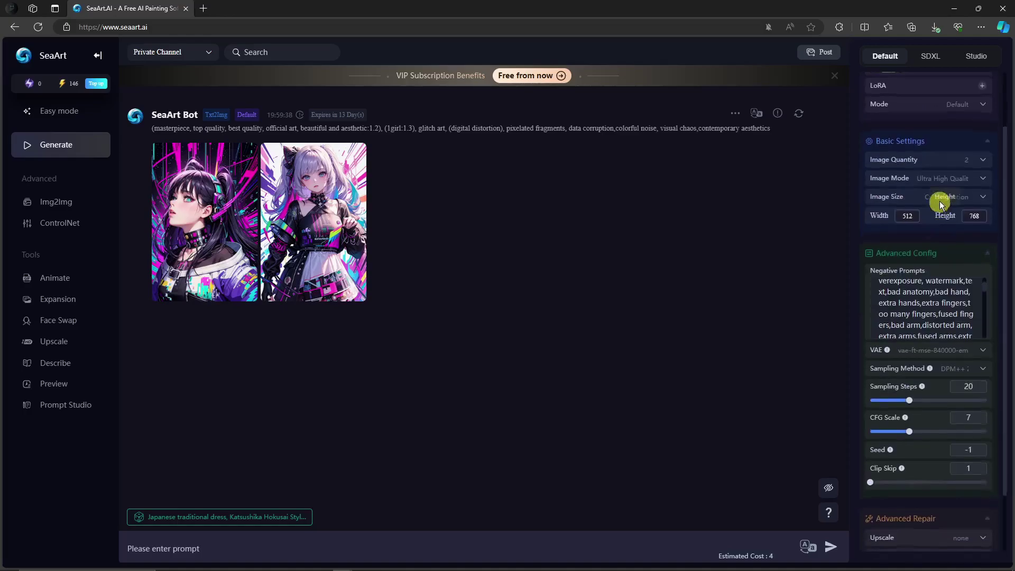
{"action": "left_click", "coordinate": [978, 161]}
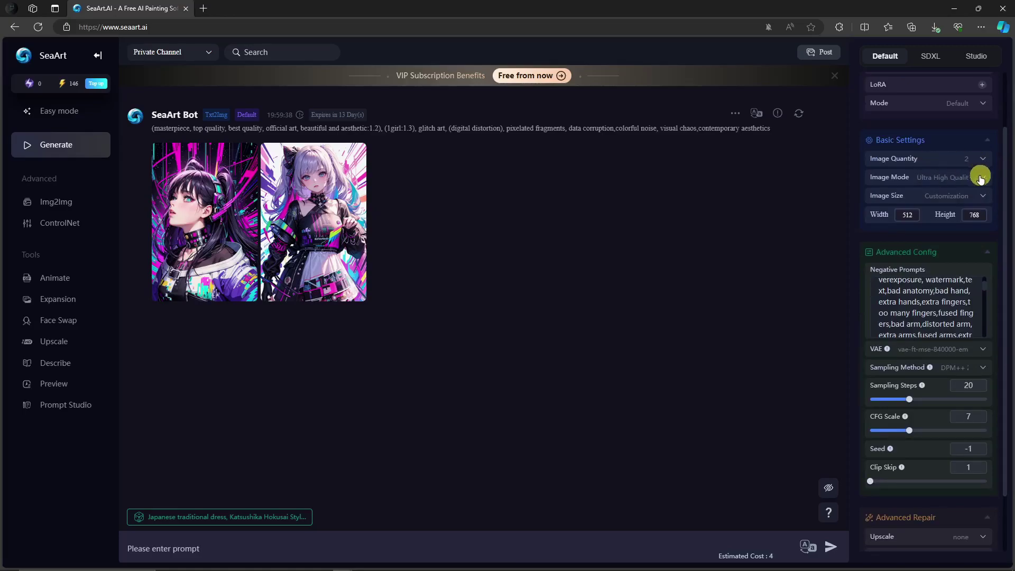
{"action": "left_click", "coordinate": [973, 198]}
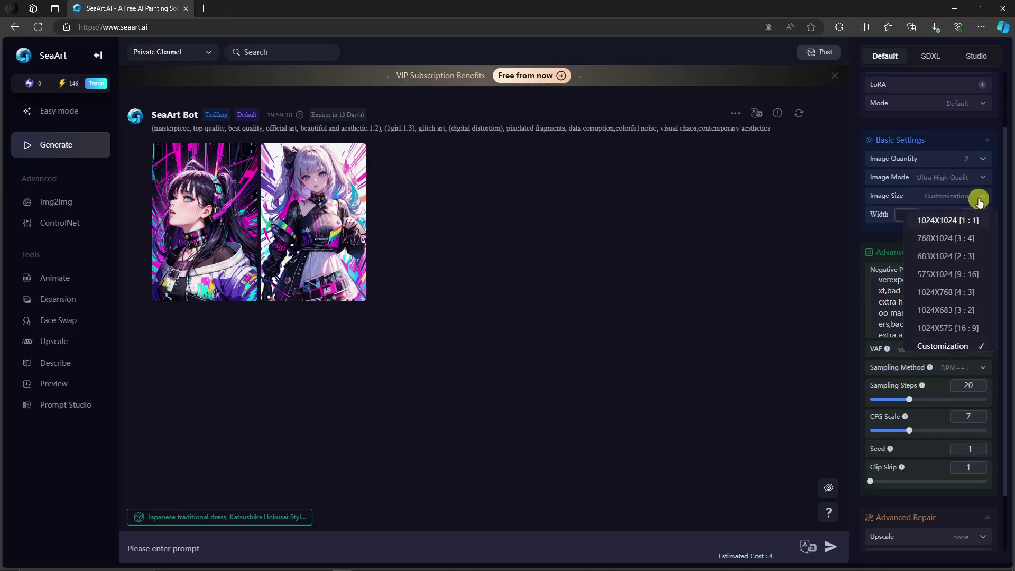
{"action": "left_click", "coordinate": [979, 200]}
{"action": "scroll", "coordinate": [925, 301], "scroll_direction": "up", "scroll_amount": 3}
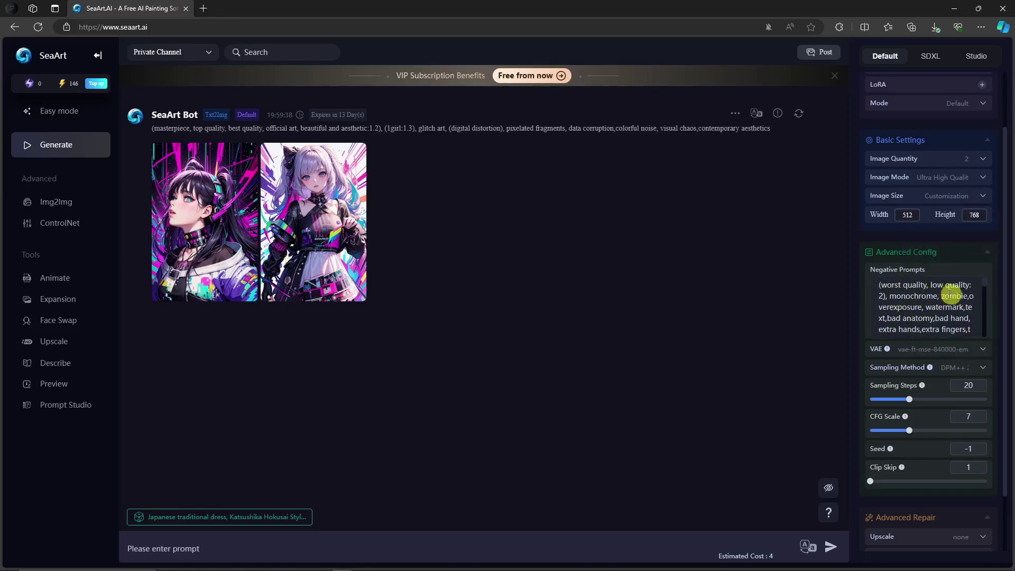
{"action": "left_click", "coordinate": [980, 349]}
{"action": "left_click", "coordinate": [980, 349]}
{"action": "scroll", "coordinate": [890, 350], "scroll_direction": "down", "scroll_amount": 1}
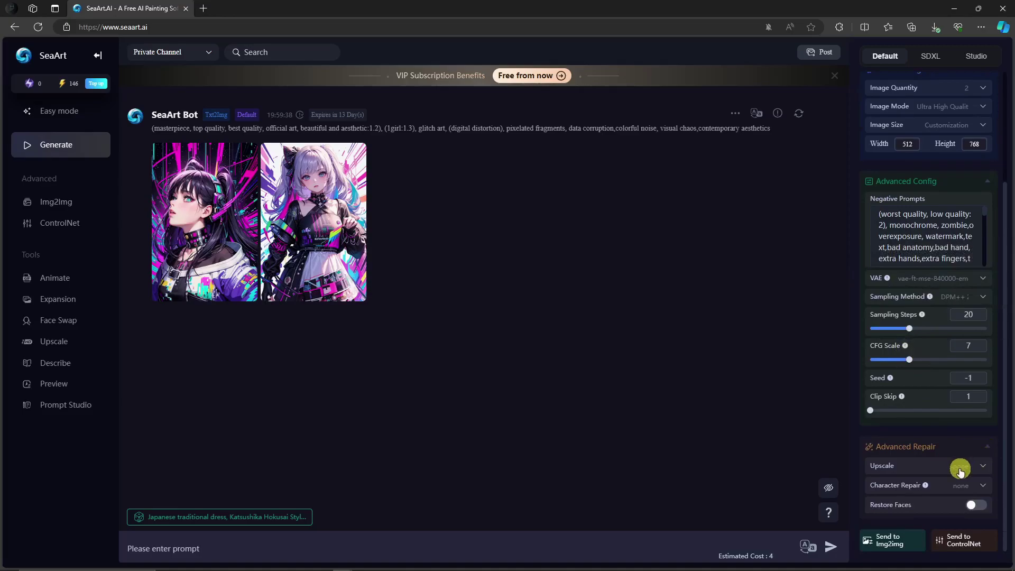
{"action": "left_click", "coordinate": [980, 465]}
{"action": "left_click", "coordinate": [980, 466]}
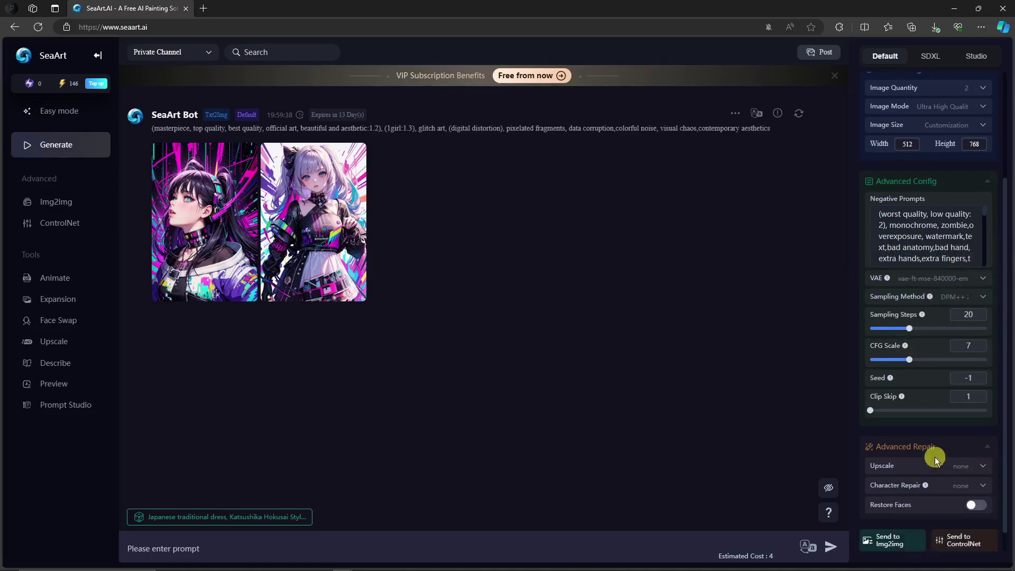
{"action": "scroll", "coordinate": [934, 459], "scroll_direction": "up", "scroll_amount": 1}
{"action": "scroll", "coordinate": [935, 459], "scroll_direction": "up", "scroll_amount": 2}
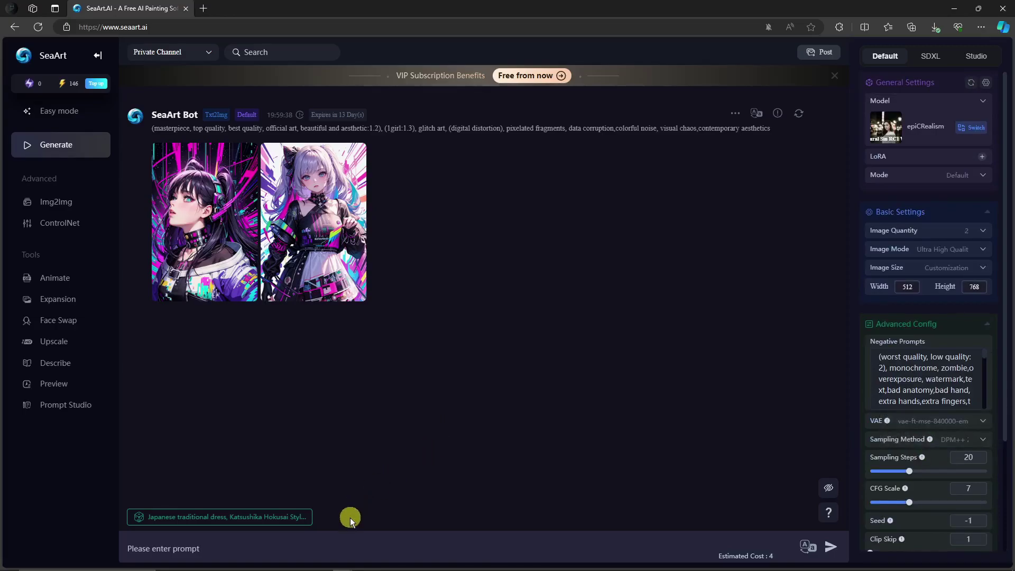
Step: Enter a short gladiator prompt ('A girl in a glad…'), enhance it into a detailed version, and submit it
{"action": "left_click", "coordinate": [345, 545]}
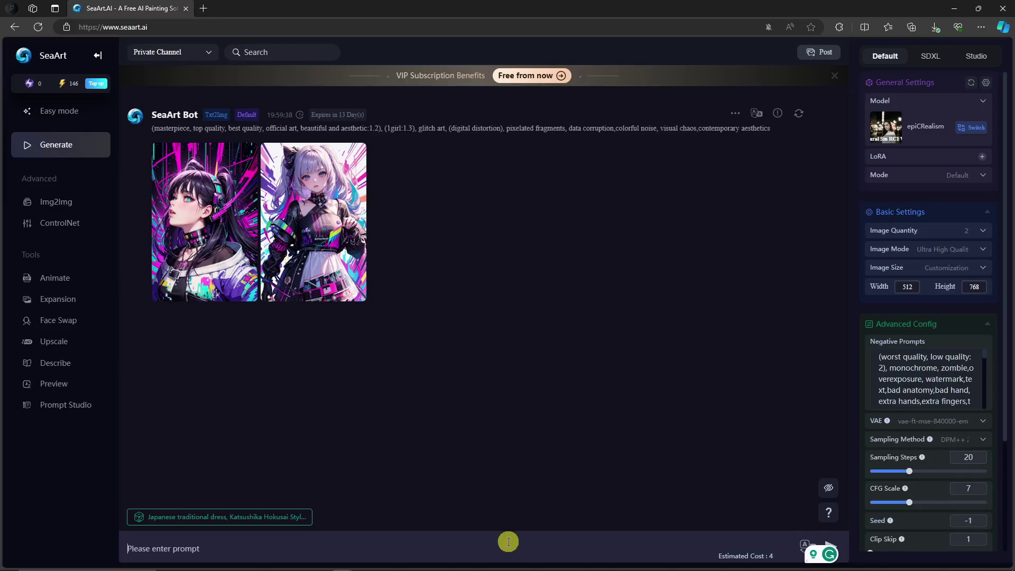
{"action": "type", "text": "A girl in a gladiator costume."}
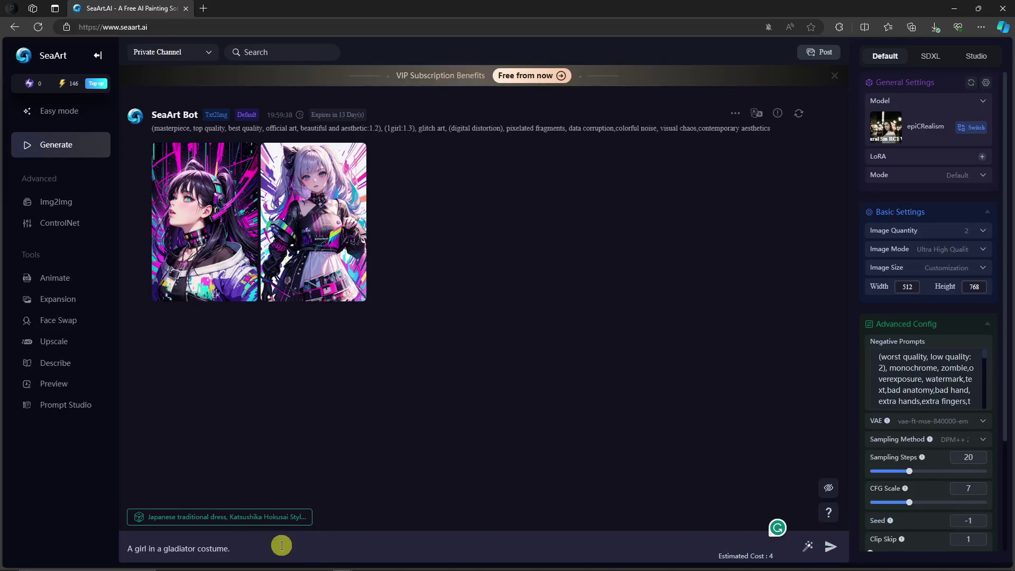
{"action": "left_click_drag", "start_coordinate": [279, 543], "coordinate": [87, 541]}
{"action": "left_click", "coordinate": [539, 548]}
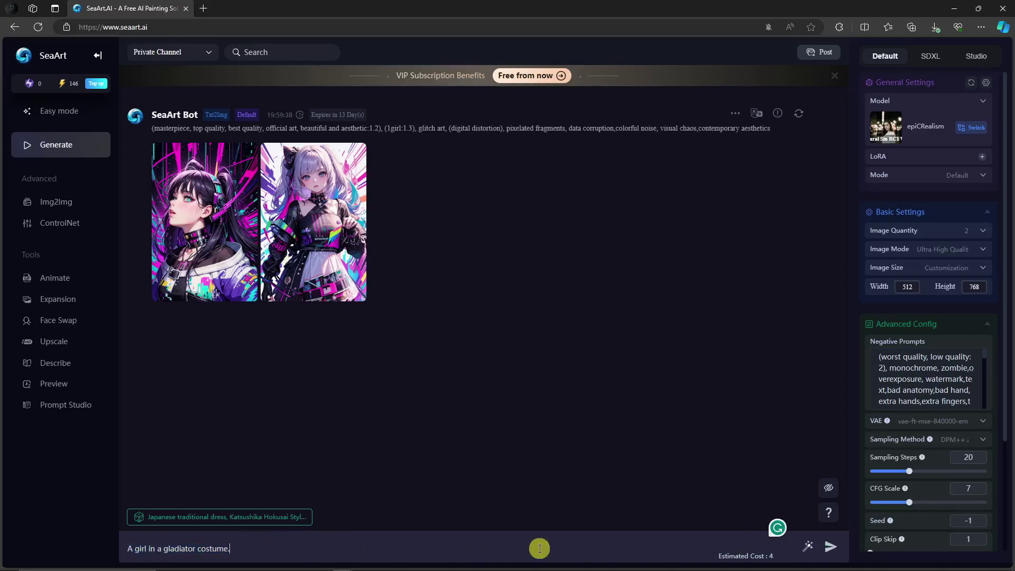
{"action": "left_click", "coordinate": [810, 547]}
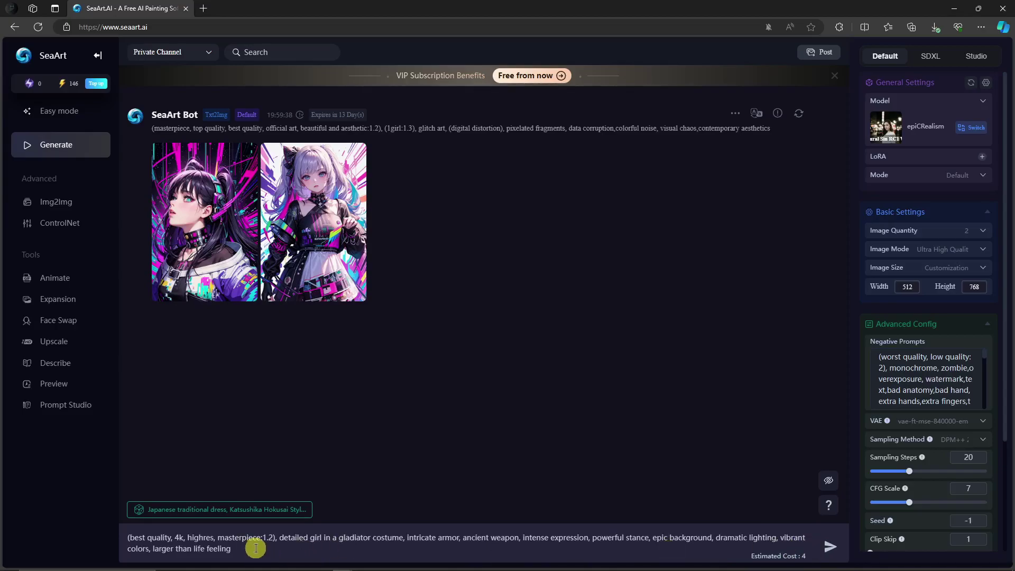
{"action": "left_click", "coordinate": [830, 547]}
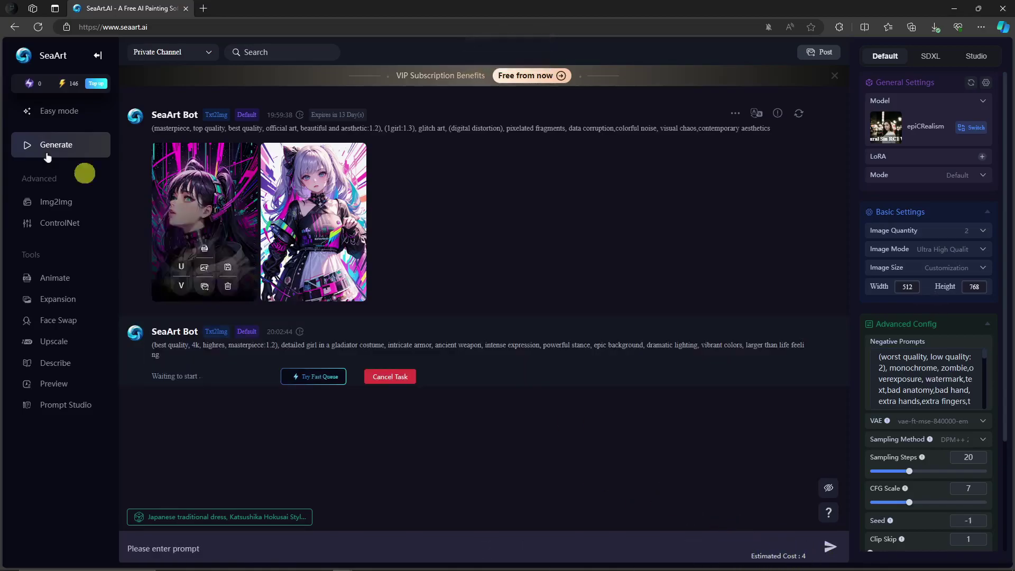
Step: Send the gladiator task to the fast queue, then view both finished images full-size
{"action": "mouse_move", "coordinate": [75, 91]}
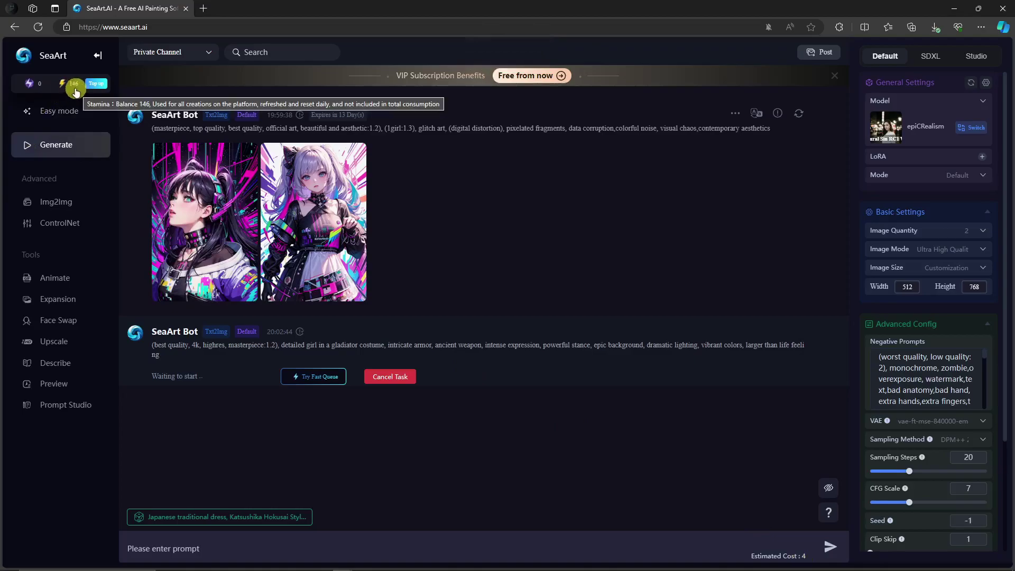
{"action": "left_click", "coordinate": [306, 378]}
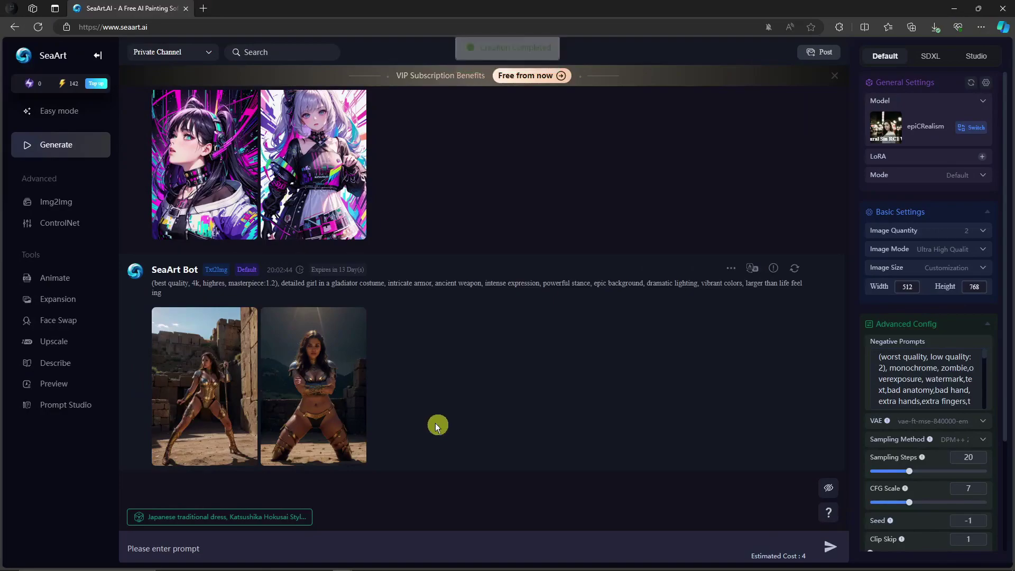
{"action": "mouse_move", "coordinate": [235, 384]}
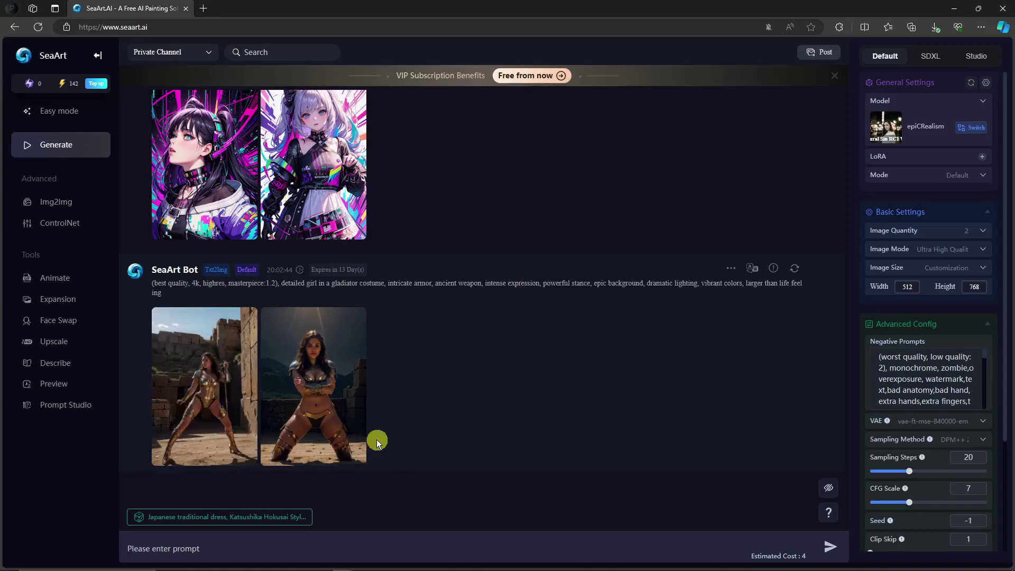
{"action": "left_click", "coordinate": [223, 335]}
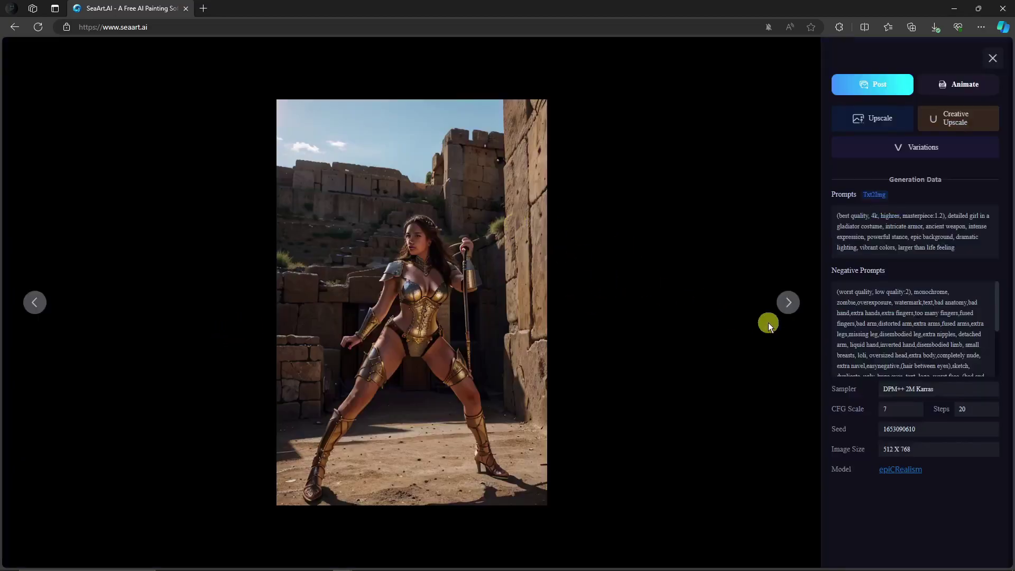
{"action": "left_click", "coordinate": [791, 308]}
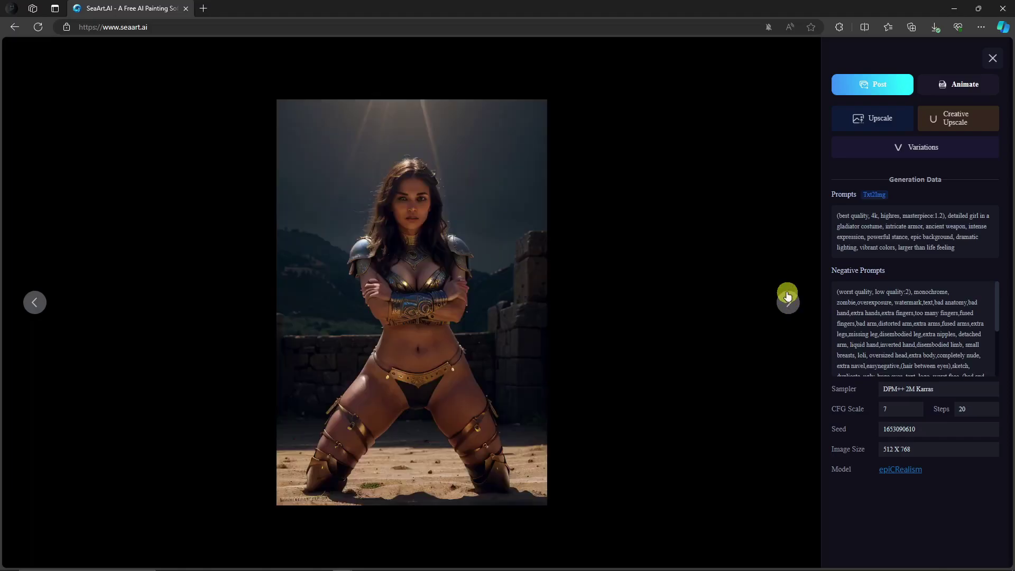
{"action": "left_click", "coordinate": [993, 57]}
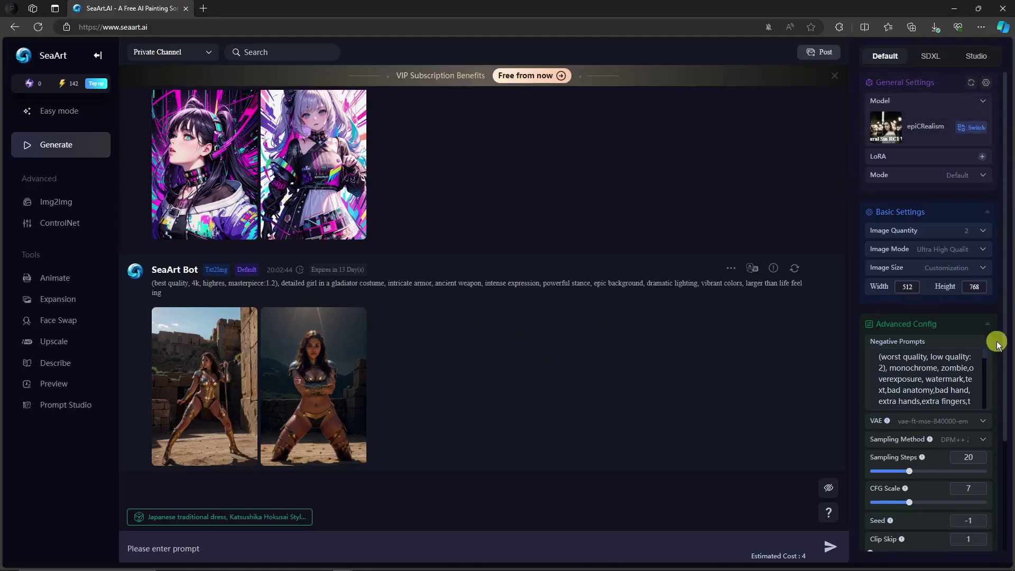
Step: Switch to Img2Img and upload the photo of the man in a beanie
{"action": "left_click", "coordinate": [80, 148]}
{"action": "left_click", "coordinate": [67, 208]}
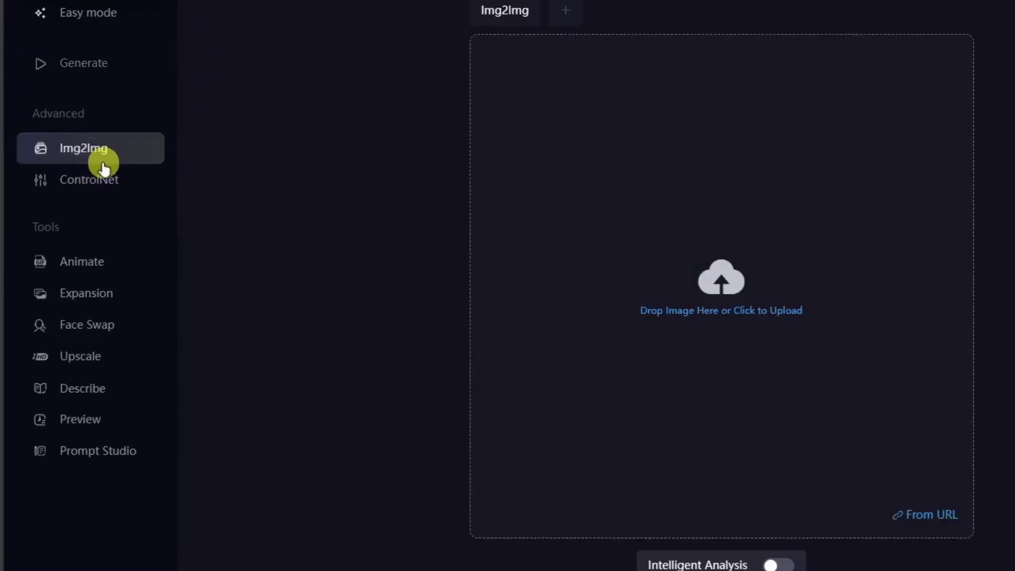
{"action": "left_click", "coordinate": [741, 296]}
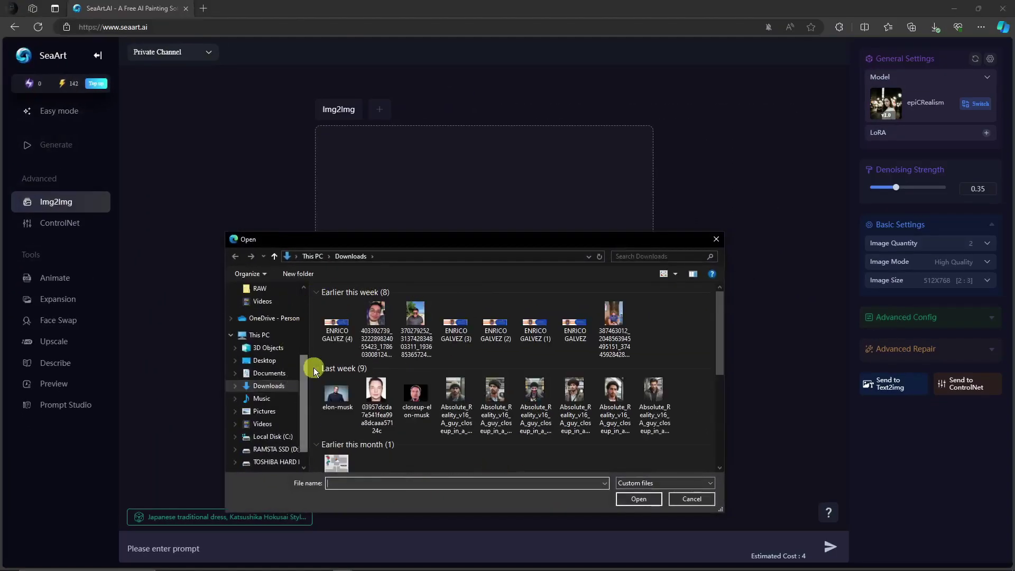
{"action": "scroll", "coordinate": [490, 365], "scroll_direction": "down", "scroll_amount": 2}
{"action": "scroll", "coordinate": [564, 385], "scroll_direction": "up", "scroll_amount": 2}
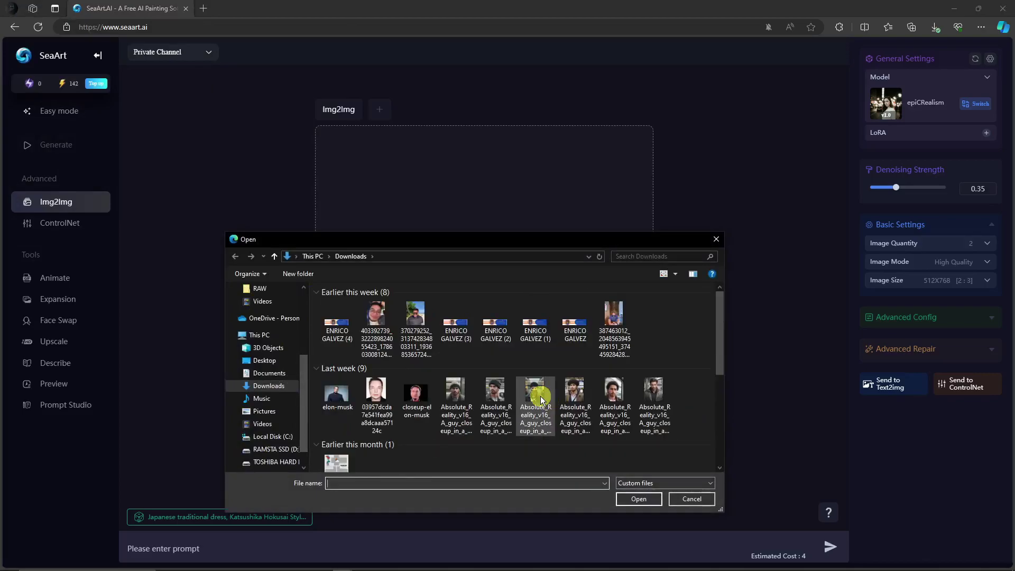
{"action": "double_click", "coordinate": [460, 388]}
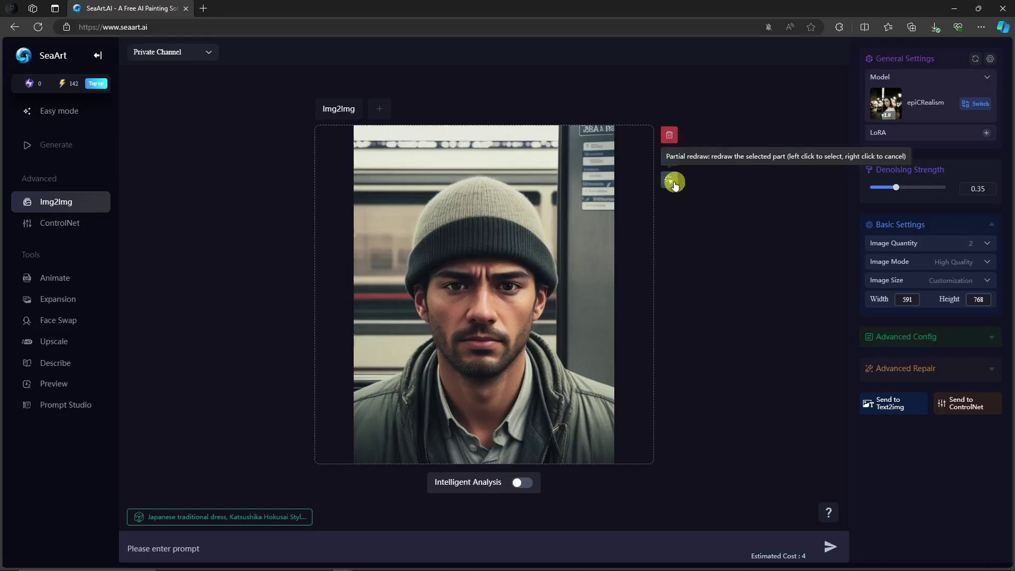
Step: Resize the brush and paint a repaint mask over the man's cheek and ear
{"action": "left_click", "coordinate": [670, 156]}
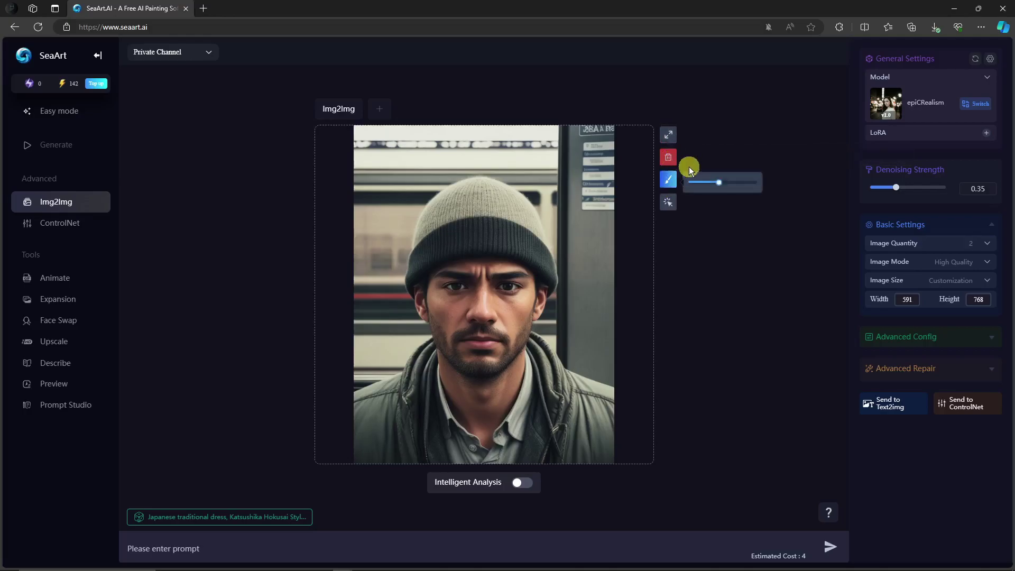
{"action": "left_click_drag", "start_coordinate": [716, 185], "coordinate": [719, 183]}
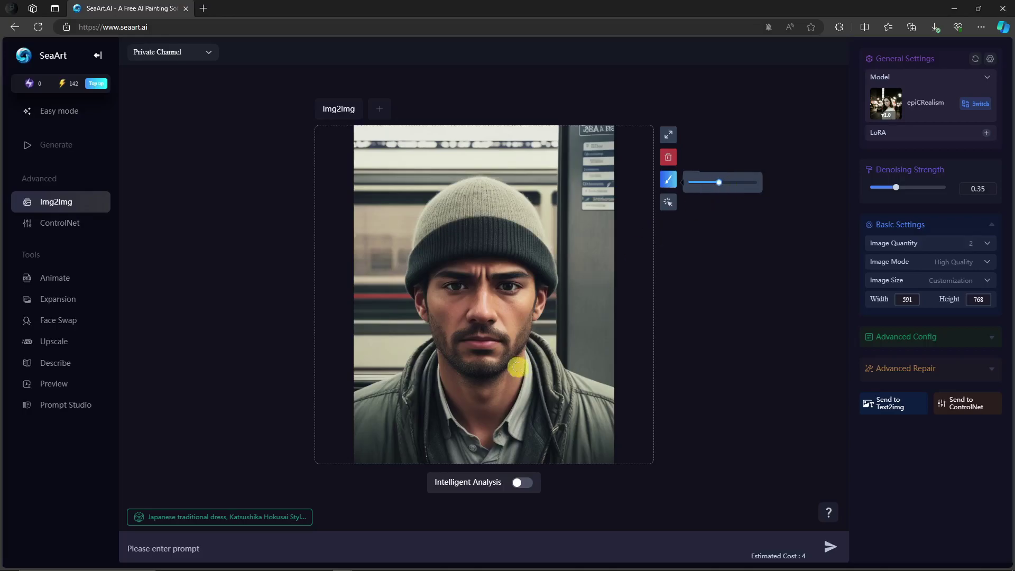
{"action": "left_click_drag", "start_coordinate": [532, 319], "coordinate": [542, 283]}
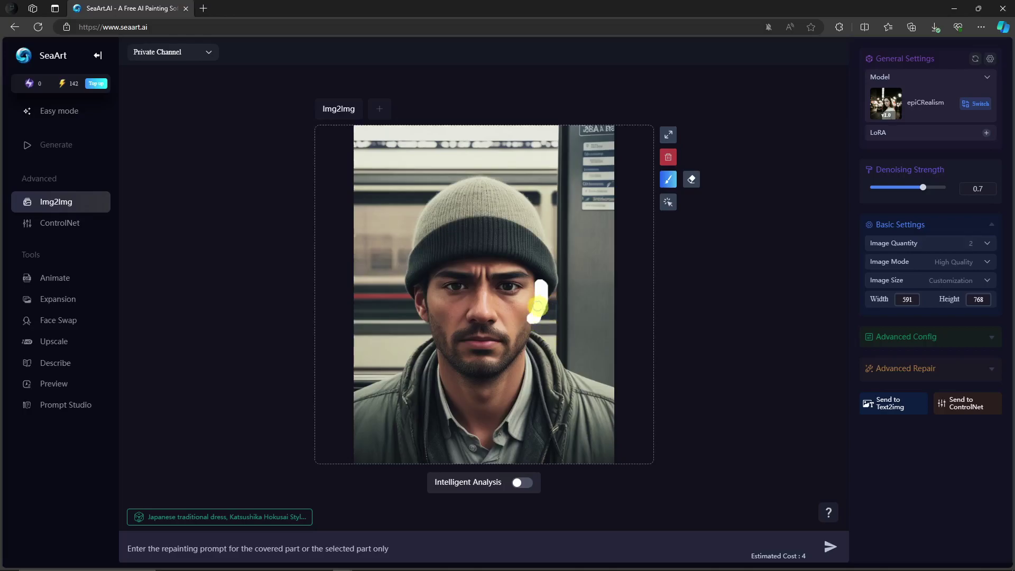
Step: Remove the masked photo and upload the beanie portrait again
{"action": "left_click", "coordinate": [668, 158]}
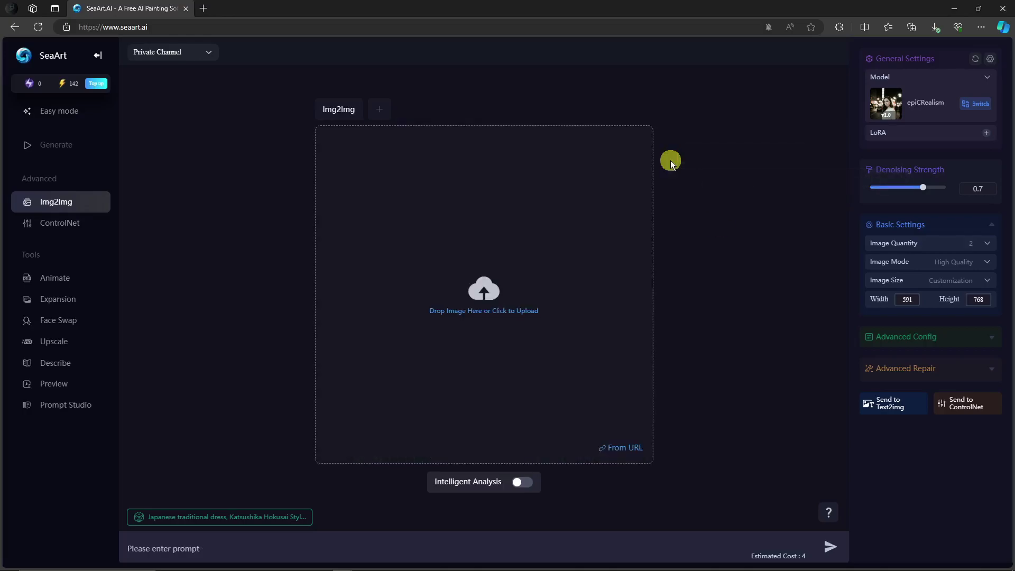
{"action": "left_click", "coordinate": [481, 291]}
{"action": "double_click", "coordinate": [455, 397]}
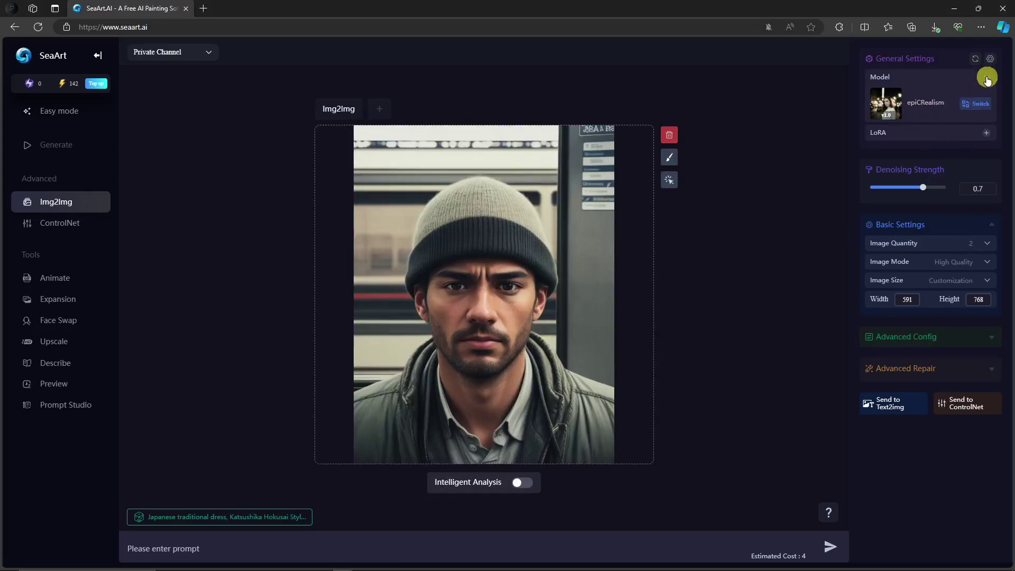
Step: Switch the Img2Img model from epiCRealism to MeinaUnreal
{"action": "left_click", "coordinate": [976, 102]}
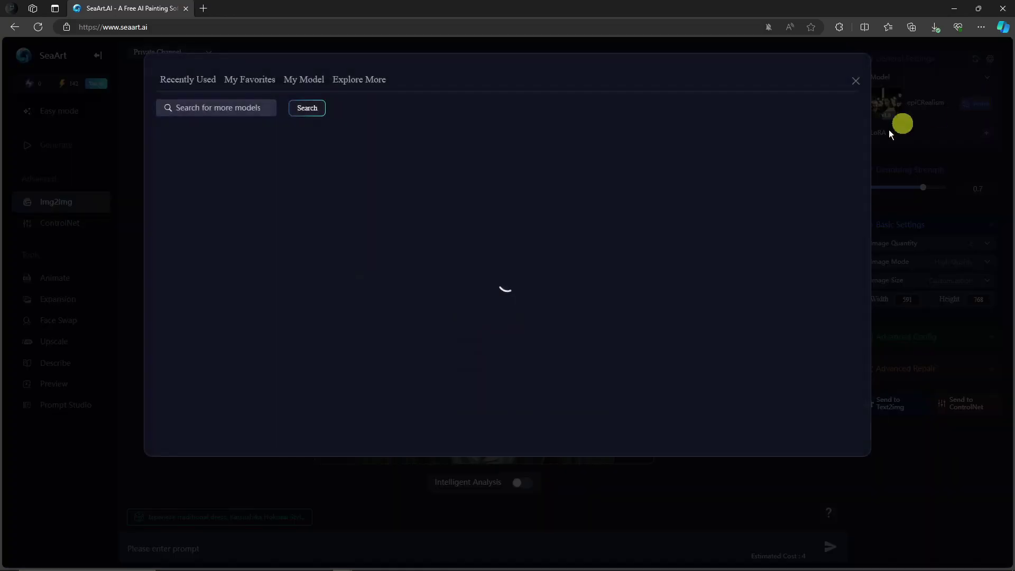
{"action": "scroll", "coordinate": [528, 286], "scroll_direction": "down", "scroll_amount": 2}
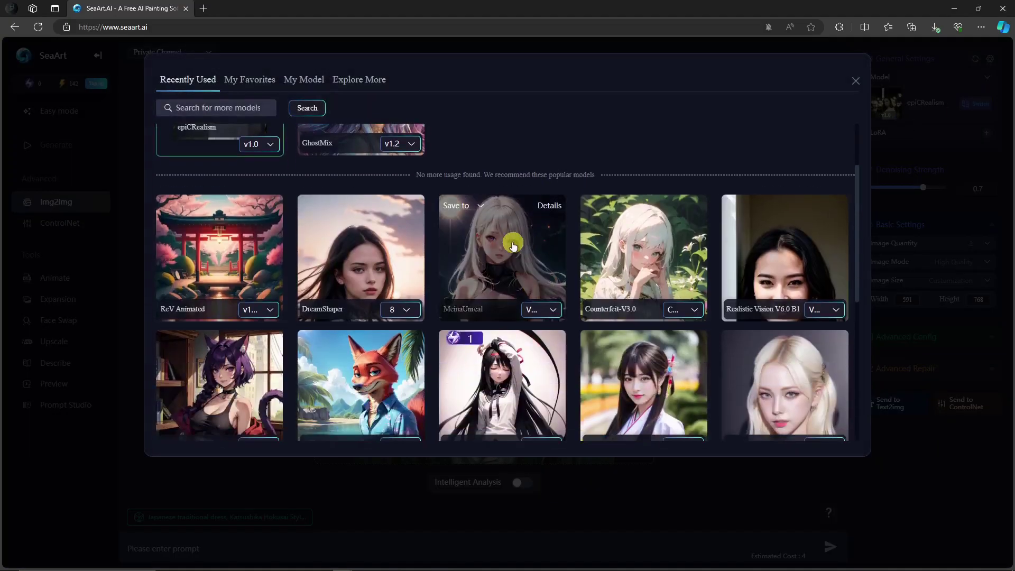
{"action": "left_click", "coordinate": [512, 244]}
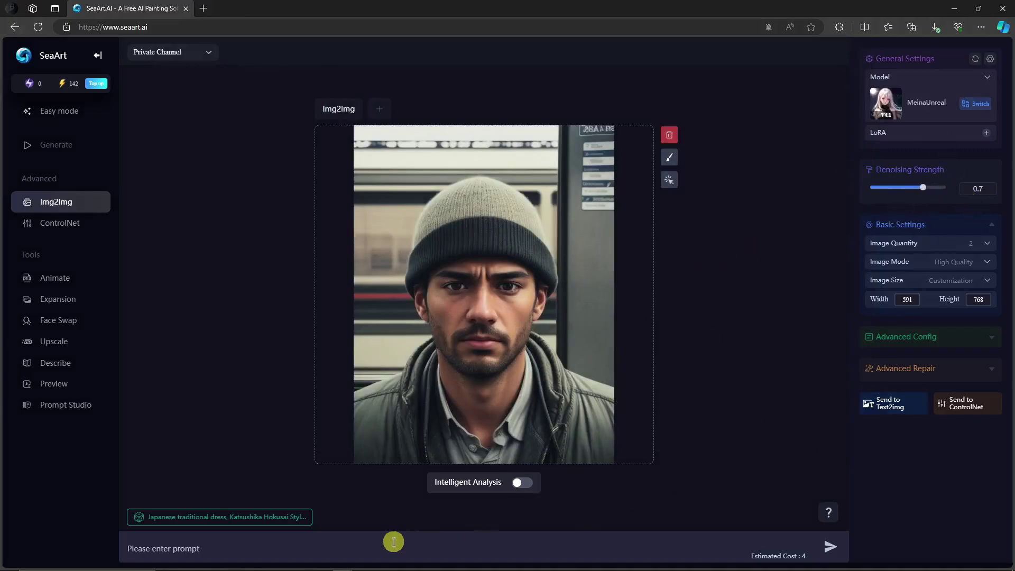
Step: Enter 'A buy in a trai', expand it into a detailed subway prompt, and generate
{"action": "left_click", "coordinate": [371, 545]}
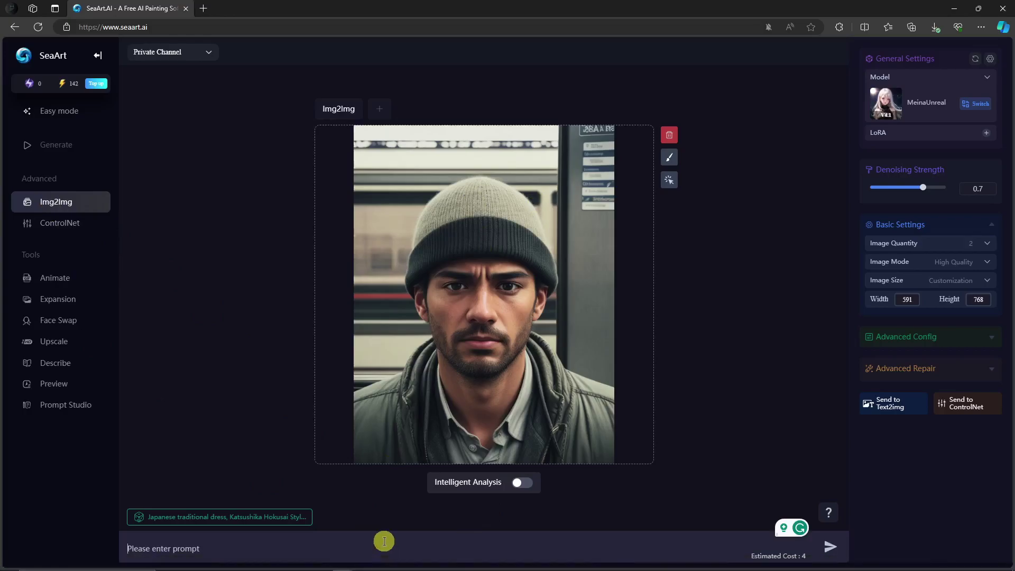
{"action": "type", "text": "A"}
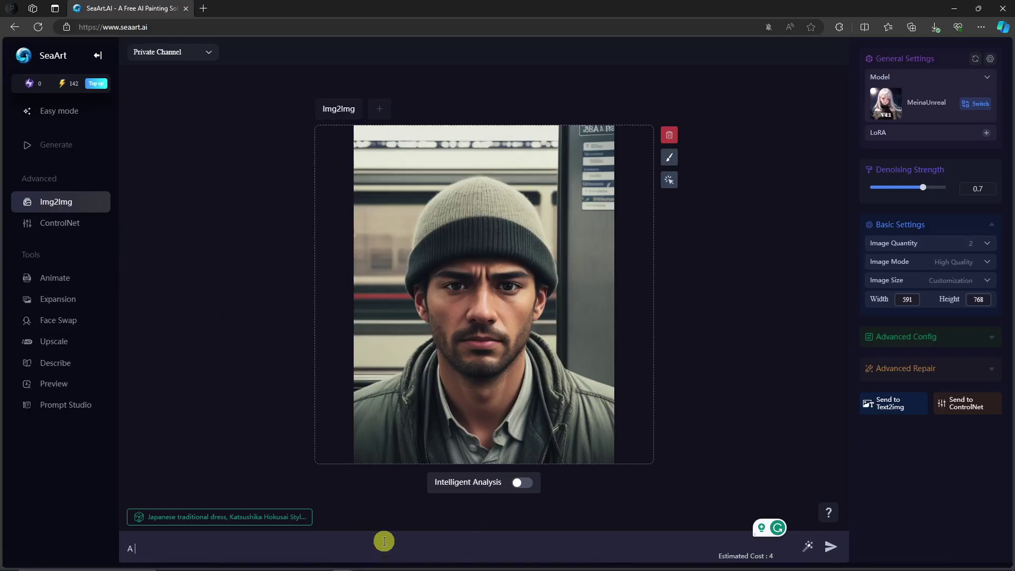
{"action": "type", "text": " buy in a train"}
{"action": "left_click", "coordinate": [825, 546]}
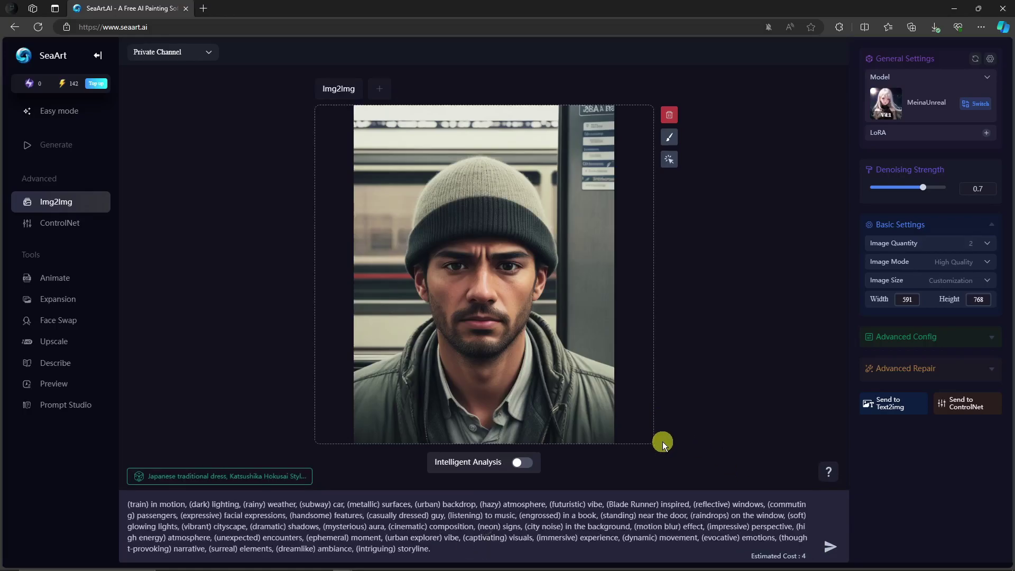
{"action": "left_click", "coordinate": [831, 546]}
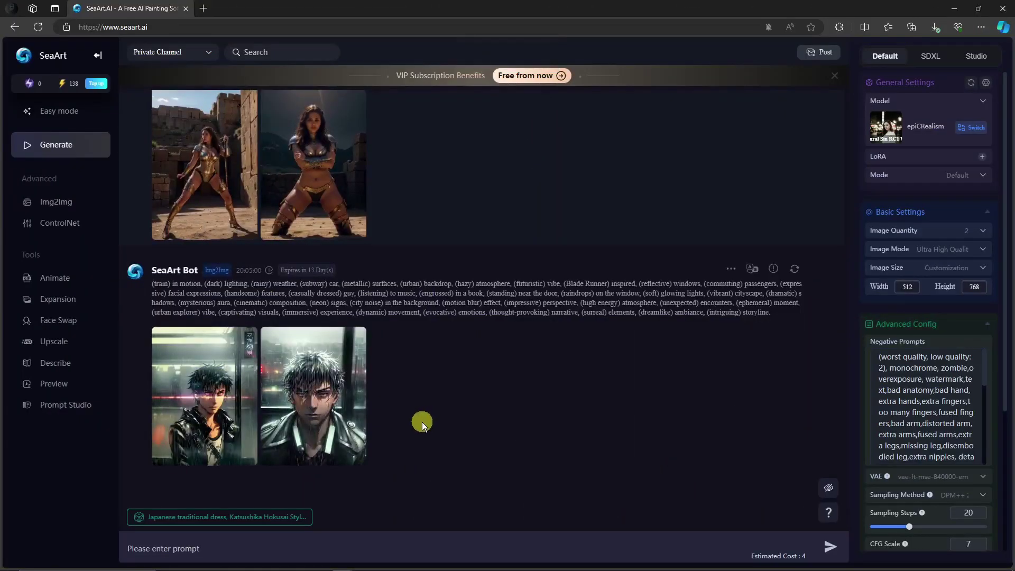
Step: Open the second anime train portrait full-size and advance to the next image
{"action": "mouse_move", "coordinate": [225, 391]}
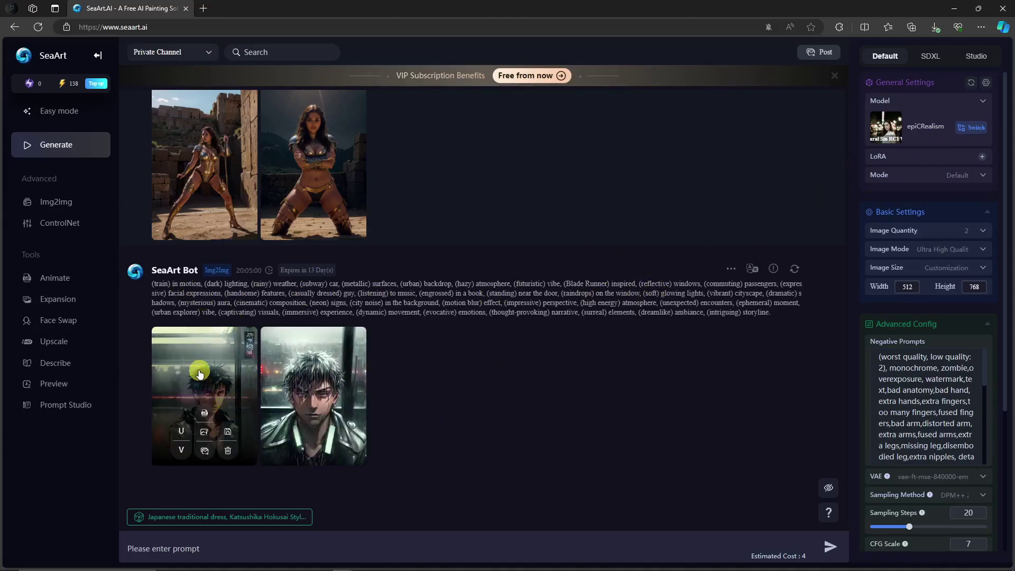
{"action": "left_click", "coordinate": [311, 370]}
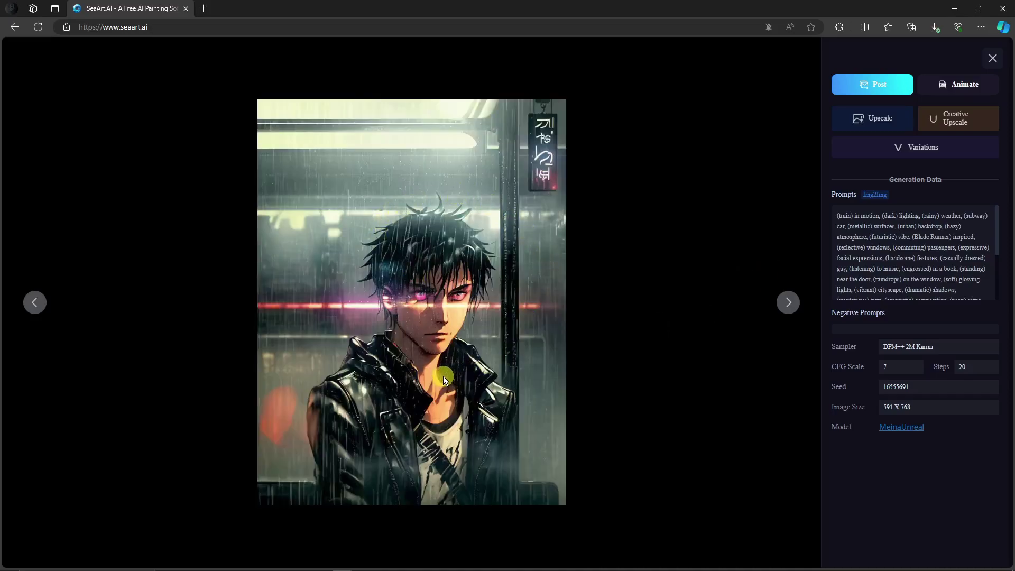
{"action": "left_click", "coordinate": [793, 301]}
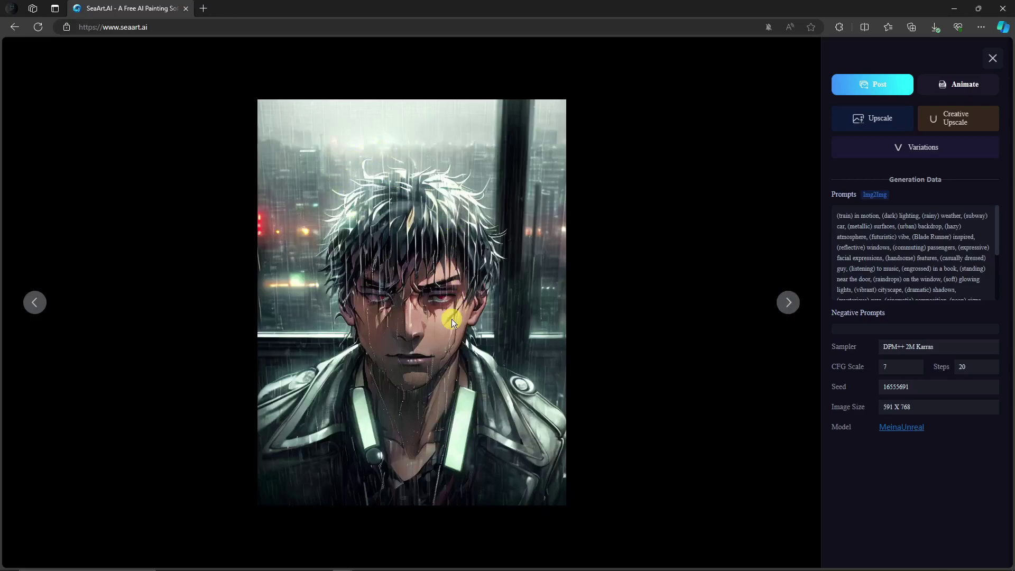
Step: Close the viewer and scroll through ControlNet's types: Canny, OpenPose Full, Line Art, Depth
{"action": "left_click", "coordinate": [992, 58]}
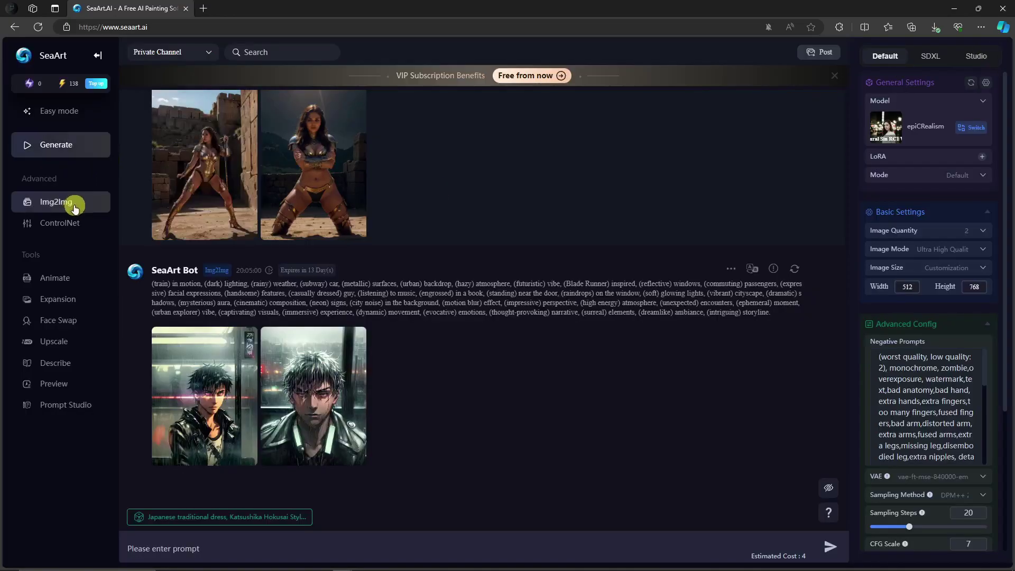
{"action": "left_click", "coordinate": [77, 226]}
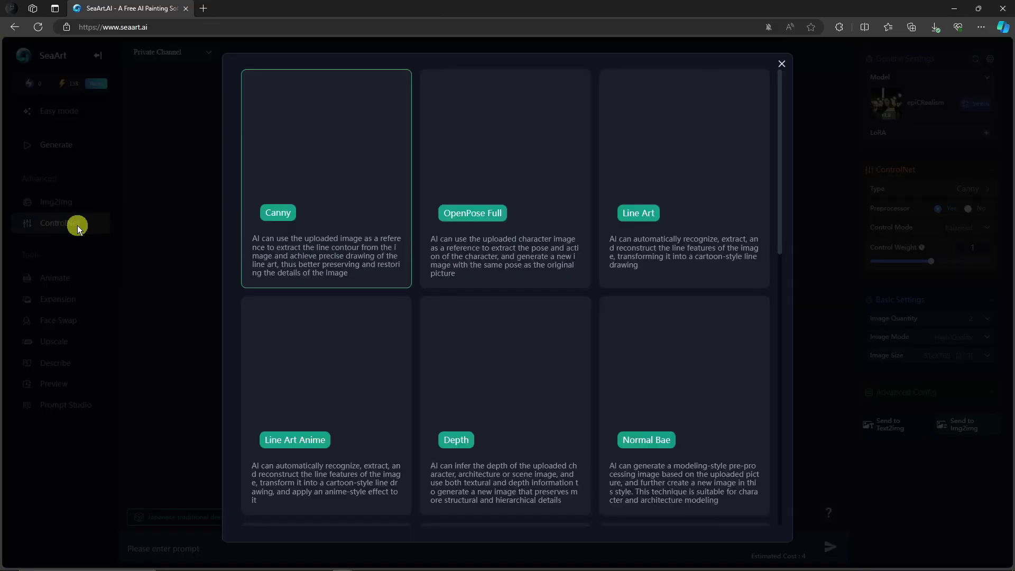
{"action": "scroll", "coordinate": [488, 235], "scroll_direction": "down", "scroll_amount": 3}
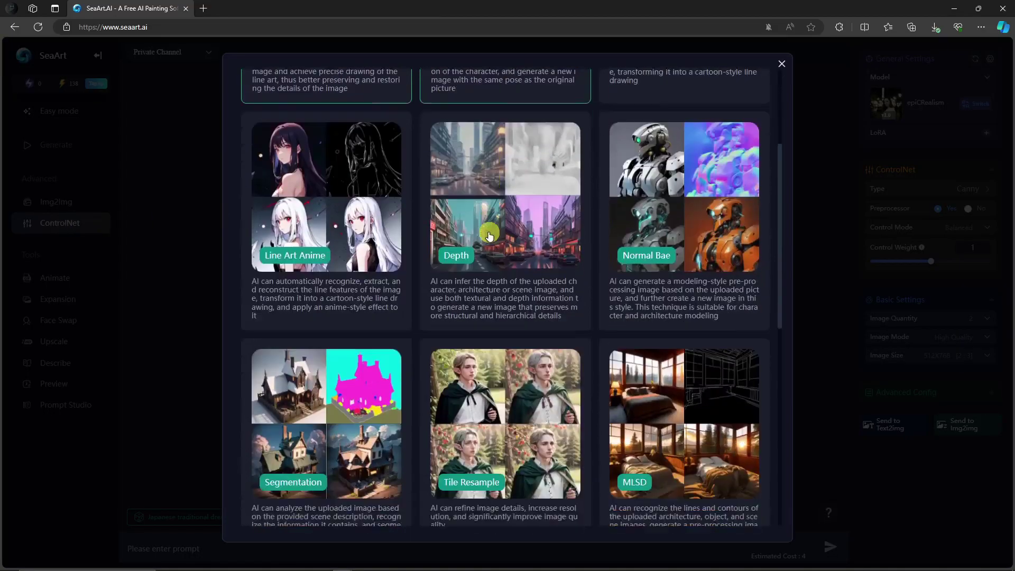
{"action": "scroll", "coordinate": [489, 236], "scroll_direction": "down", "scroll_amount": 2}
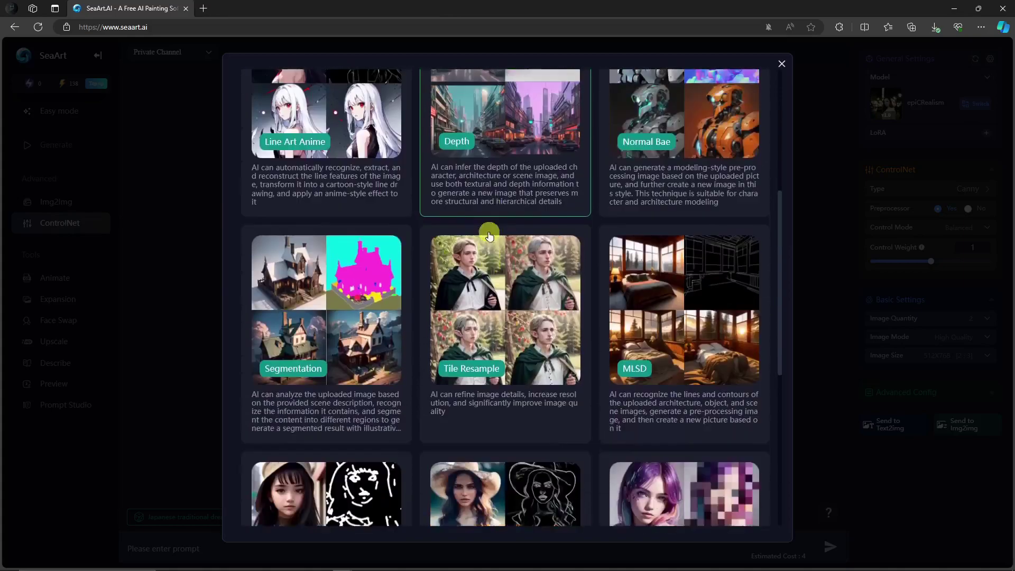
{"action": "scroll", "coordinate": [482, 229], "scroll_direction": "up", "scroll_amount": 5}
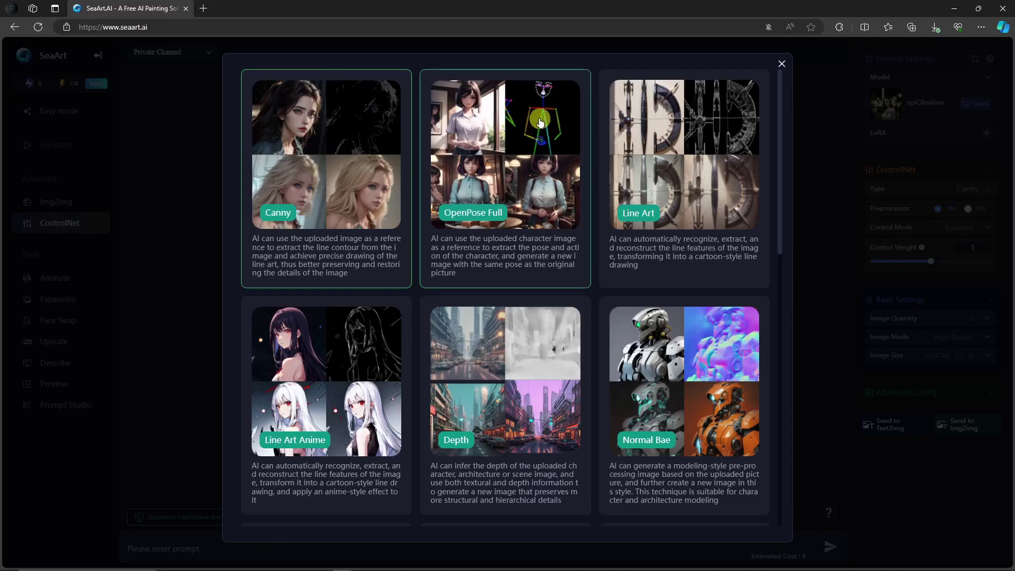
{"action": "scroll", "coordinate": [540, 122], "scroll_direction": "down", "scroll_amount": 3}
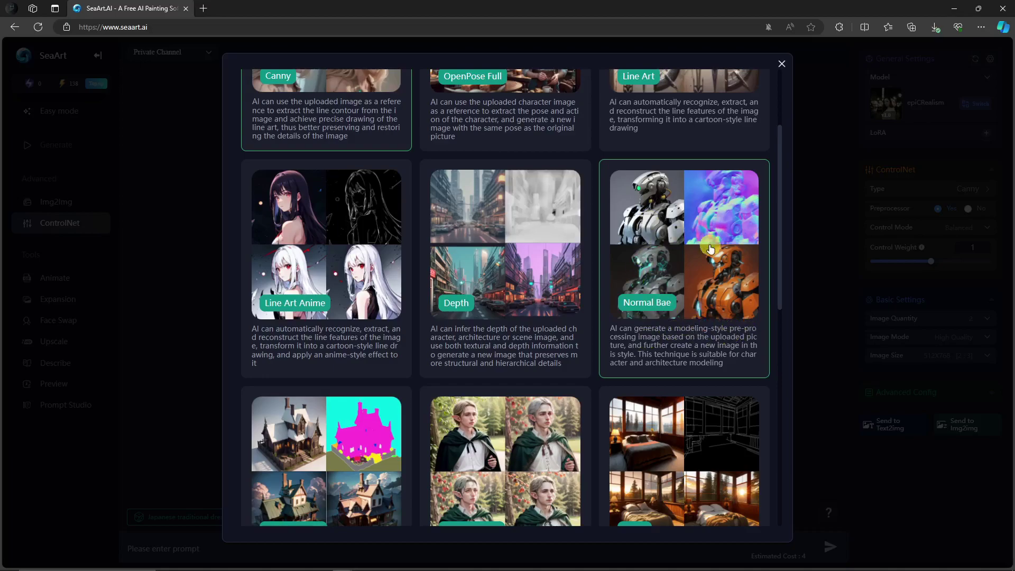
{"action": "scroll", "coordinate": [709, 245], "scroll_direction": "down", "scroll_amount": 10}
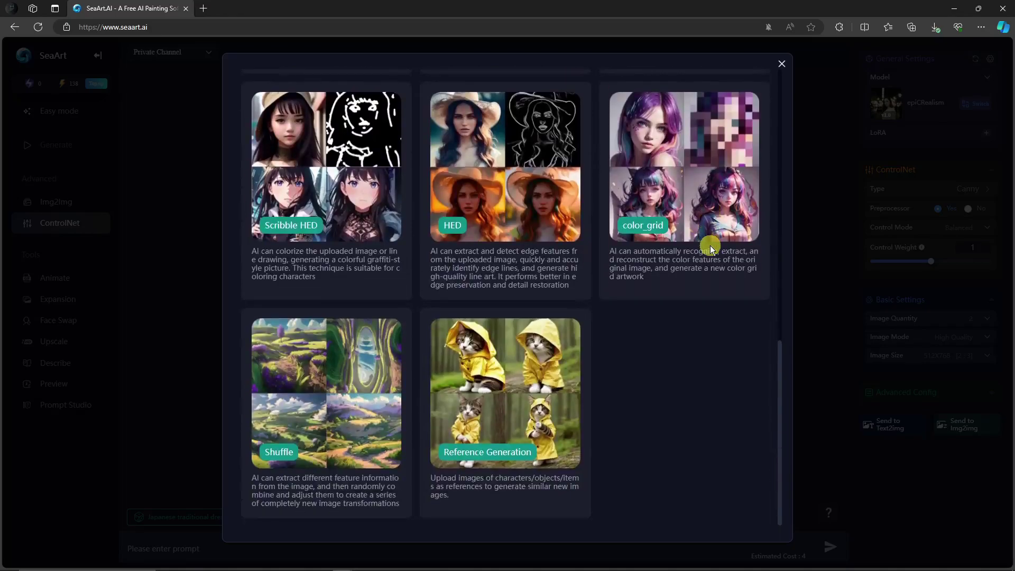
{"action": "scroll", "coordinate": [363, 264], "scroll_direction": "up", "scroll_amount": 10}
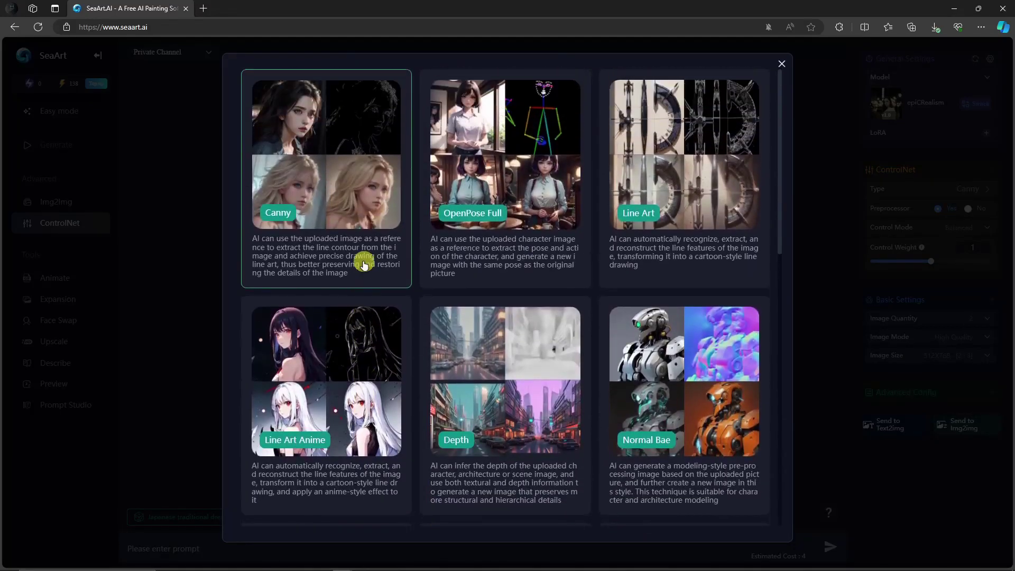
Step: Close the ControlNet type list and look over Animate, Face Swap and Upscale before choosing Expansion
{"action": "left_click", "coordinate": [782, 64]}
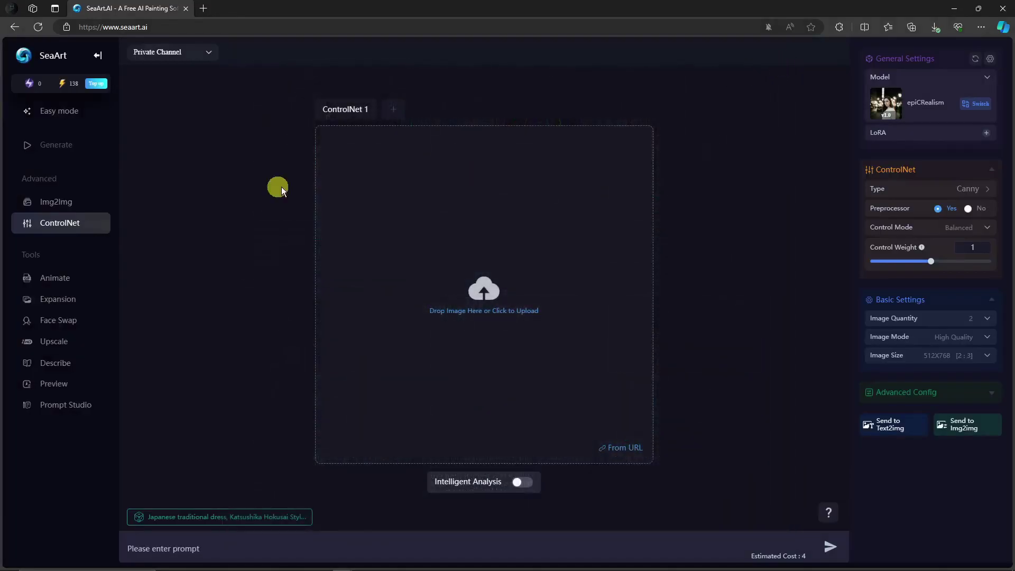
{"action": "left_click", "coordinate": [80, 279]}
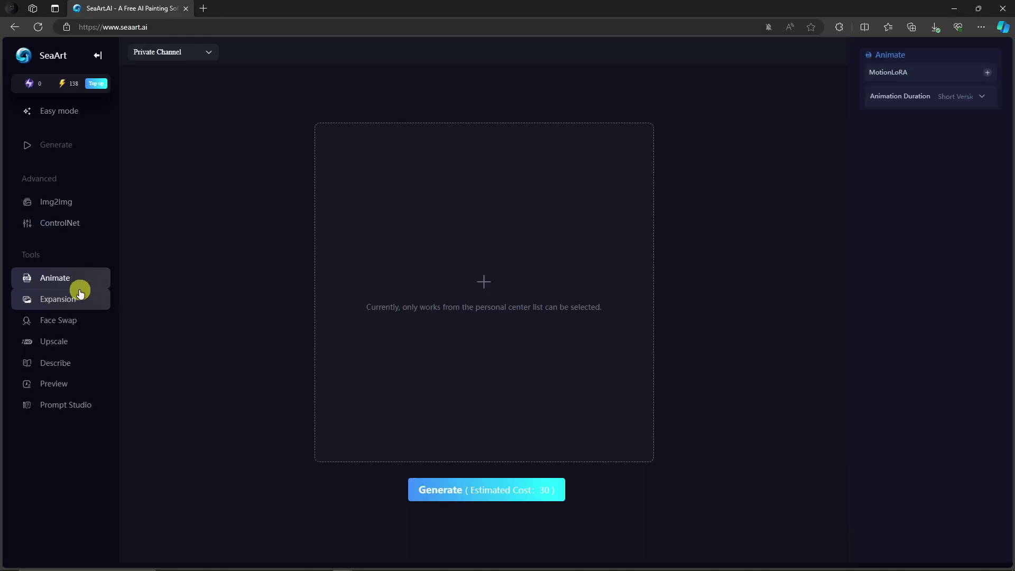
{"action": "left_click", "coordinate": [76, 298]}
{"action": "left_click", "coordinate": [75, 319]}
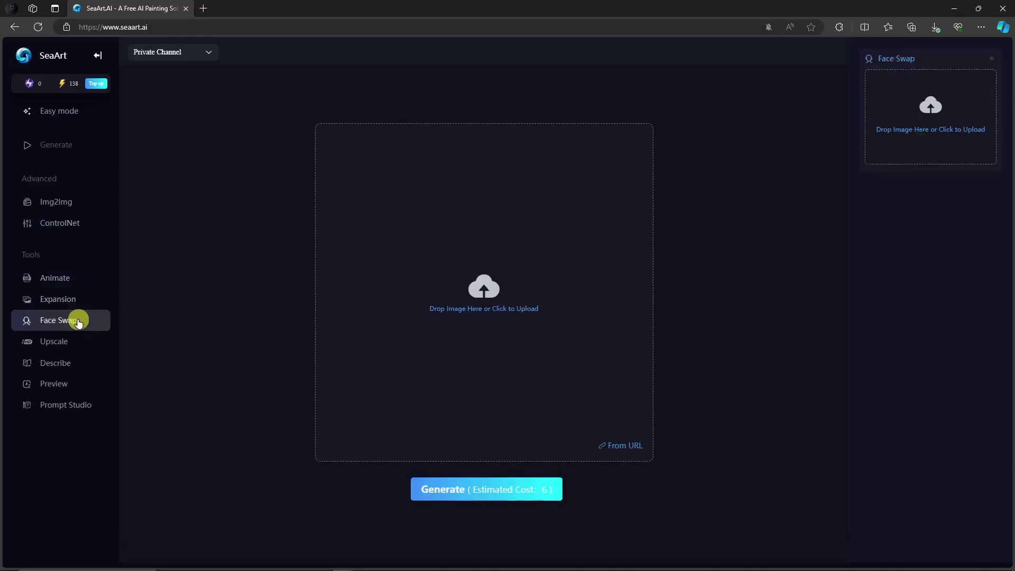
{"action": "left_click", "coordinate": [77, 344]}
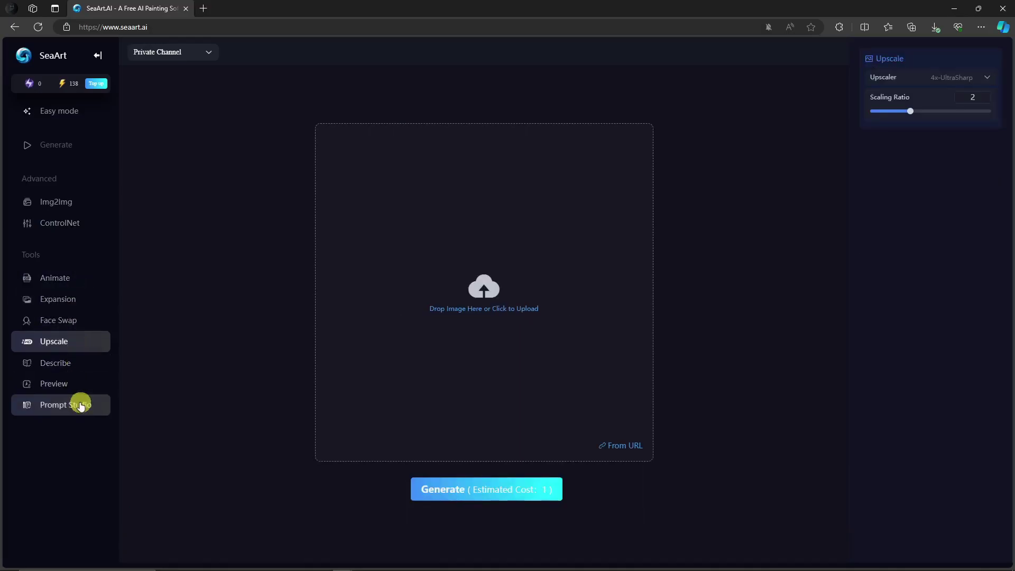
{"action": "left_click", "coordinate": [73, 304]}
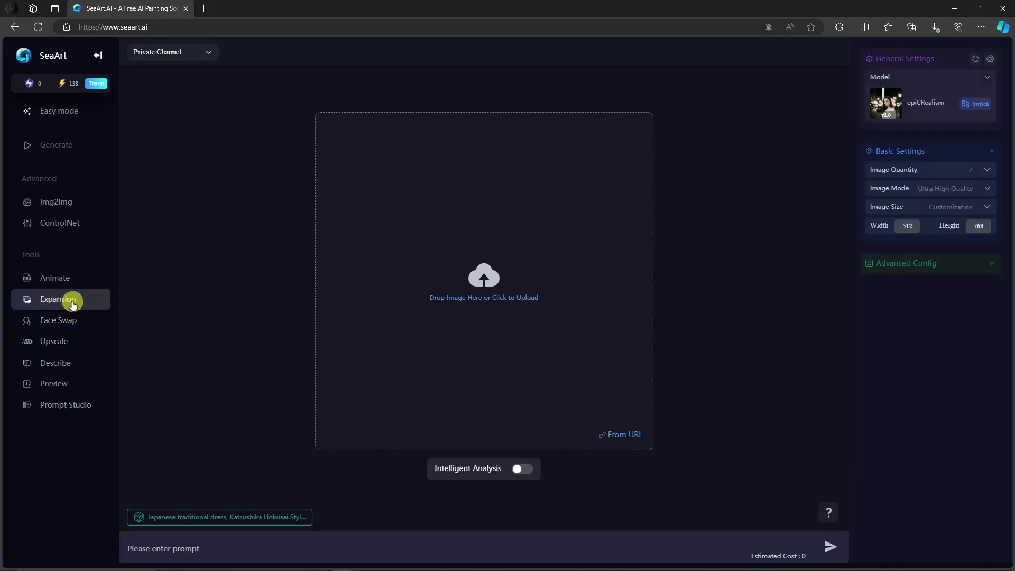
Step: Load the beanie portrait and extend its canvas on all sides to 1361 × 1342
{"action": "left_click", "coordinate": [483, 275]}
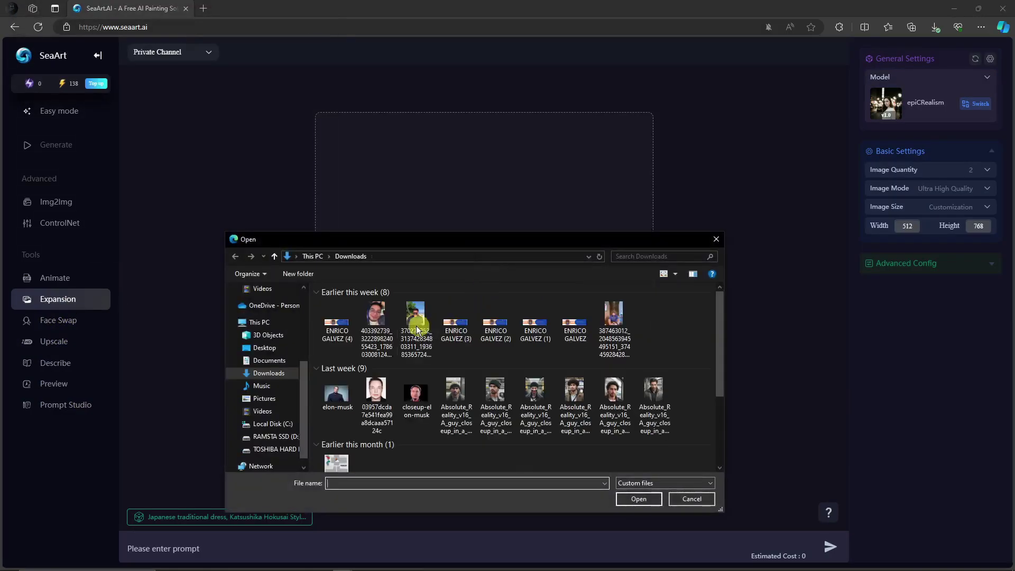
{"action": "double_click", "coordinate": [464, 388]}
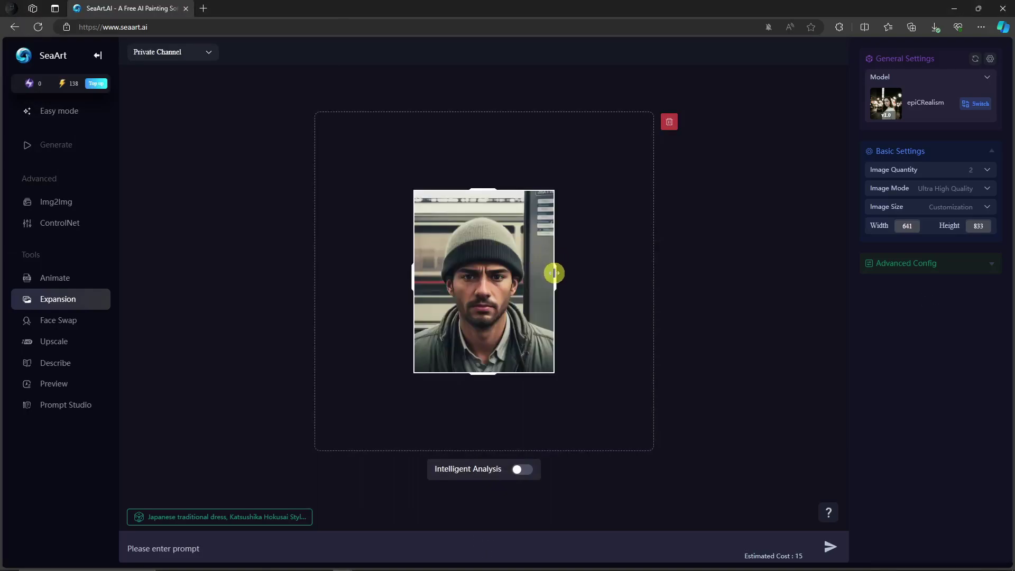
{"action": "left_click_drag", "start_coordinate": [554, 272], "coordinate": [595, 273]}
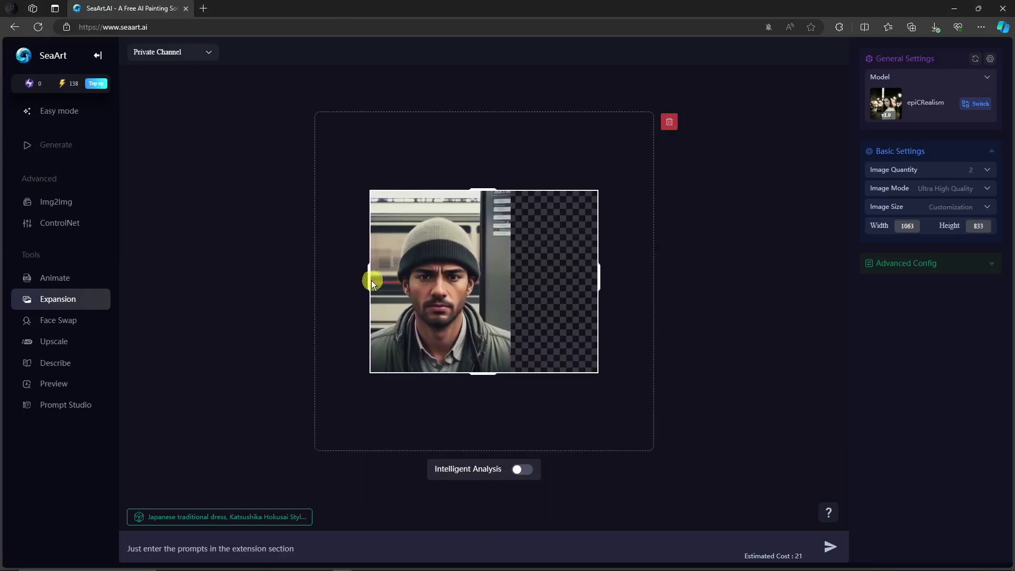
{"action": "left_click_drag", "start_coordinate": [367, 280], "coordinate": [336, 280]}
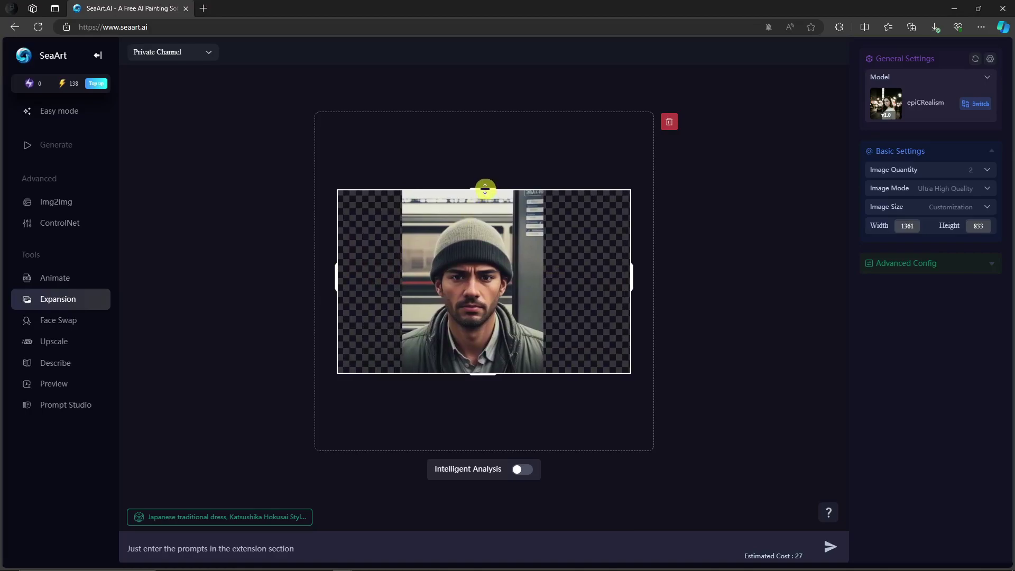
{"action": "left_click_drag", "start_coordinate": [485, 190], "coordinate": [492, 156]}
{"action": "left_click_drag", "start_coordinate": [482, 409], "coordinate": [483, 428]}
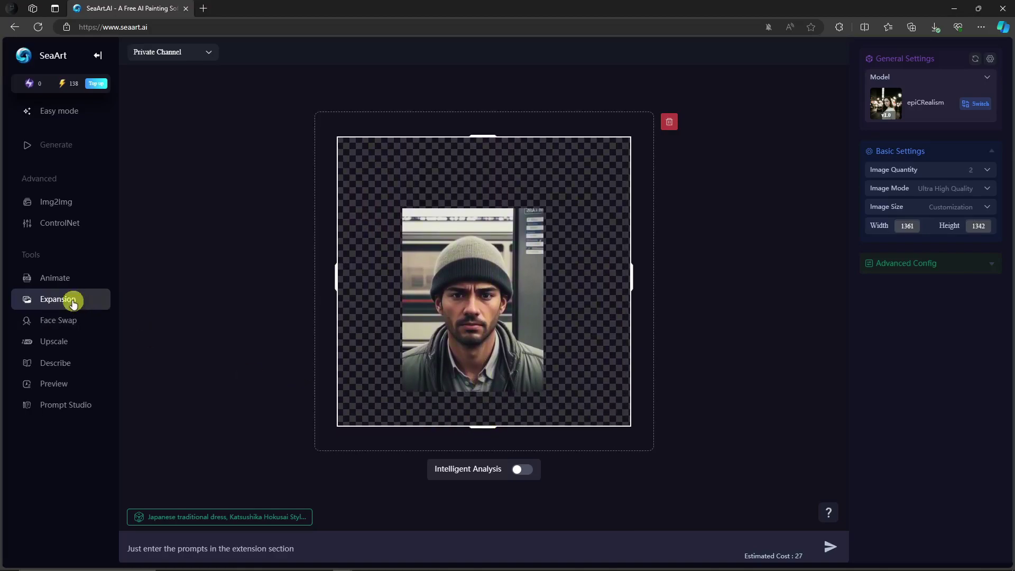
Step: Upload the beanie portrait to Upscale and queue a 2× upscale with 4x-UltraSharp
{"action": "left_click", "coordinate": [77, 348]}
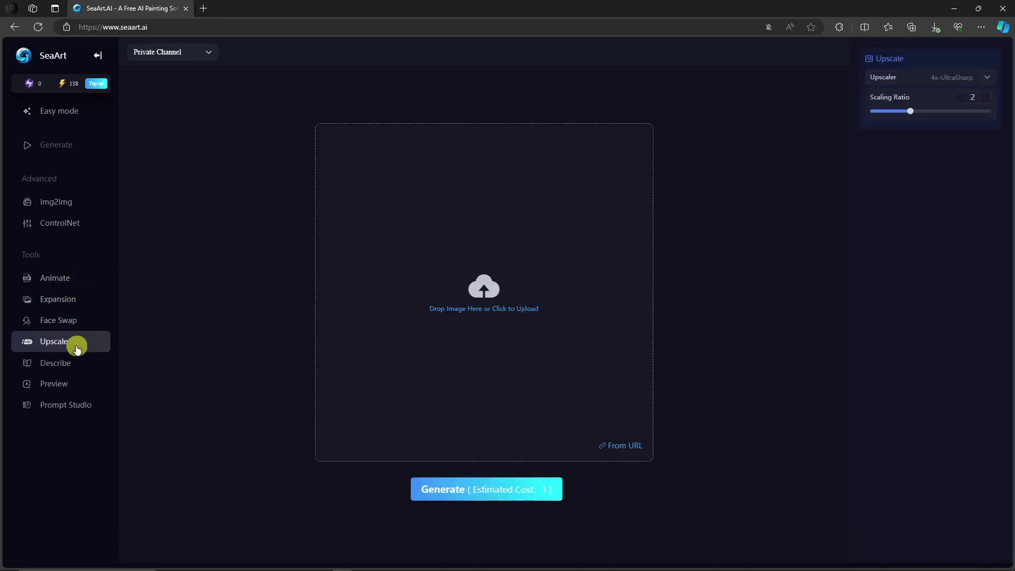
{"action": "left_click", "coordinate": [505, 285]}
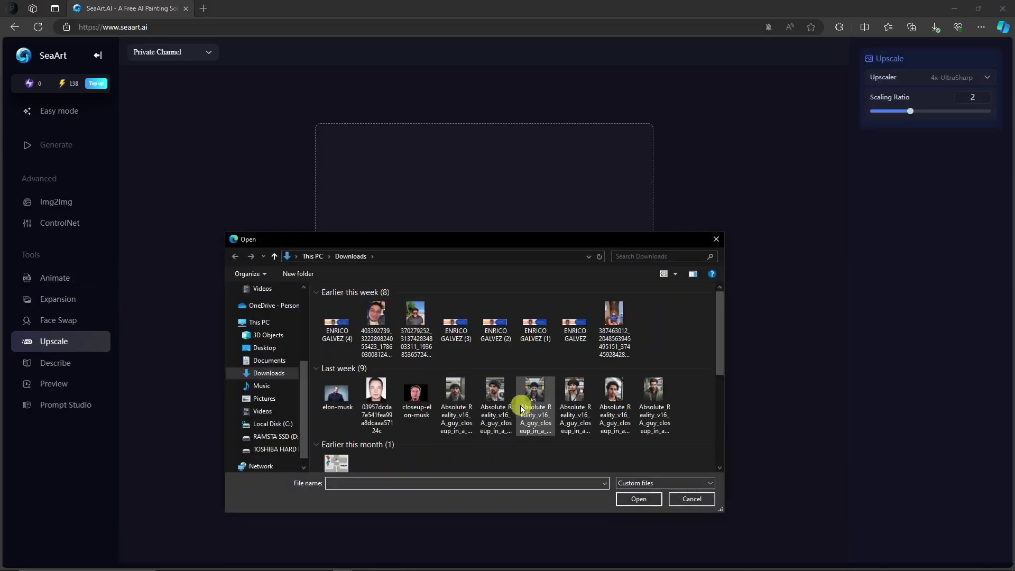
{"action": "left_click", "coordinate": [453, 398]}
{"action": "double_click", "coordinate": [453, 398]}
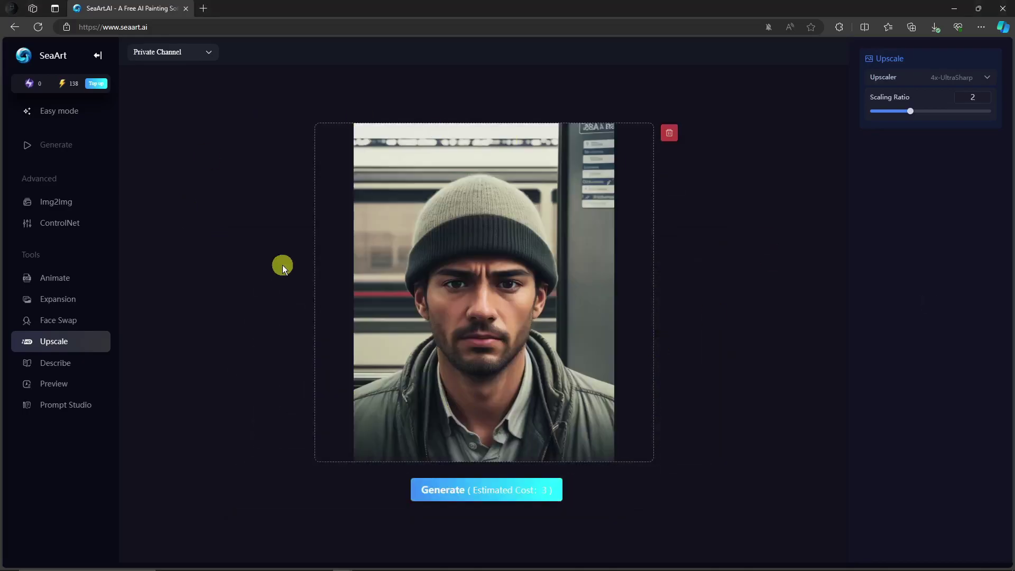
{"action": "left_click", "coordinate": [986, 76]}
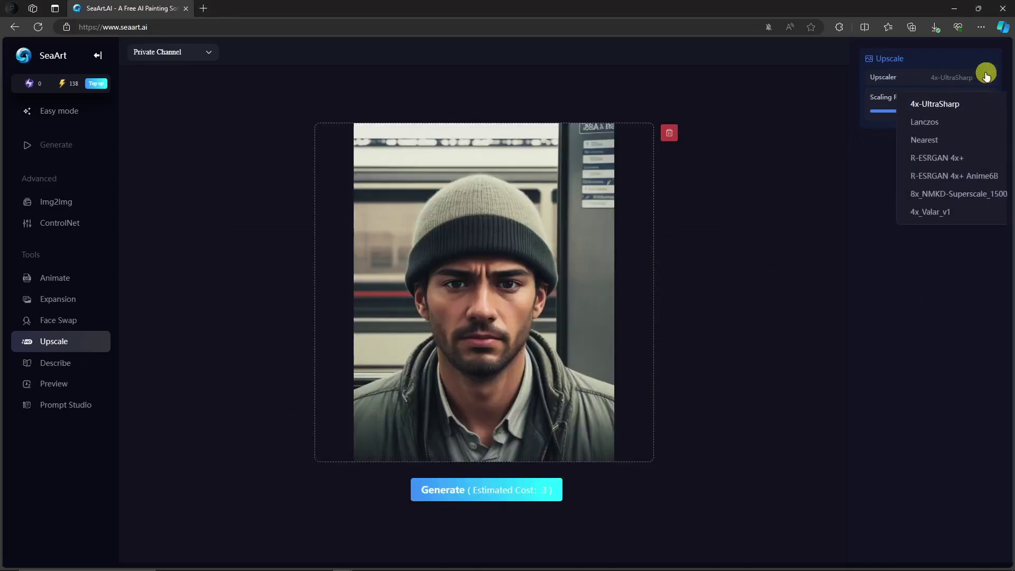
{"action": "left_click", "coordinate": [986, 76]}
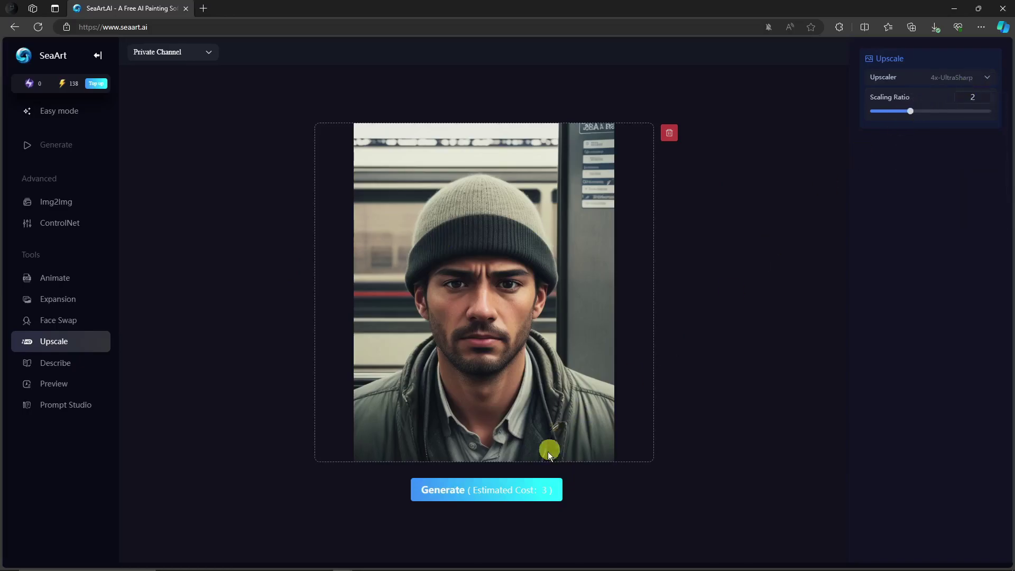
{"action": "left_click", "coordinate": [534, 497]}
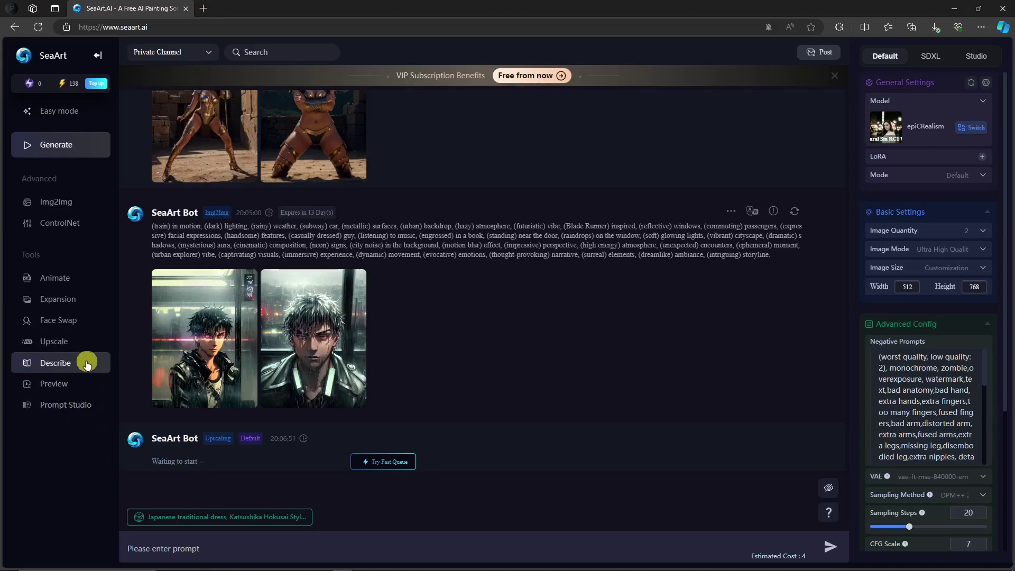
Step: Open Prompt Studio and select the input prompt text to review it
{"action": "left_click", "coordinate": [86, 407]}
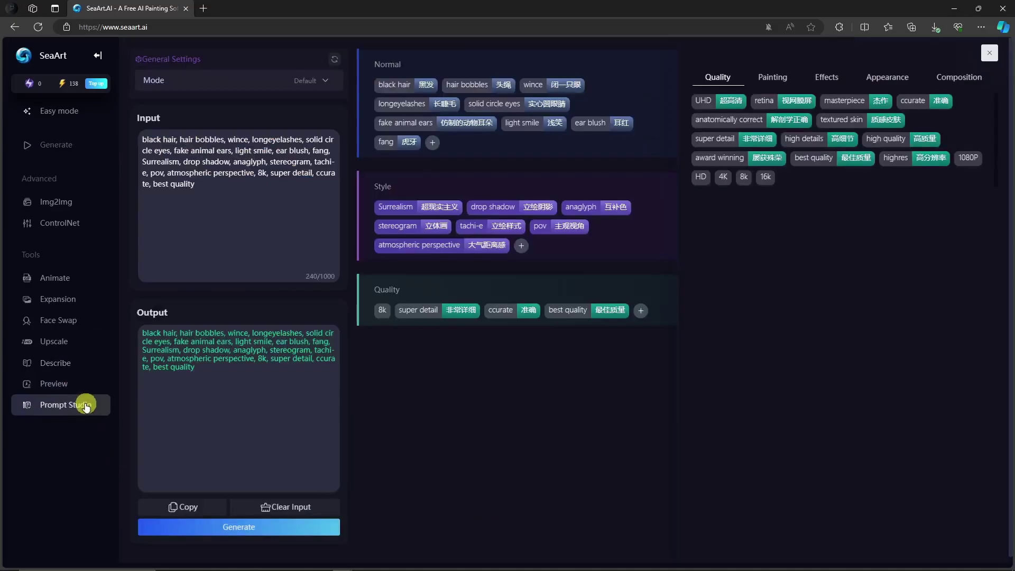
{"action": "left_click", "coordinate": [224, 192]}
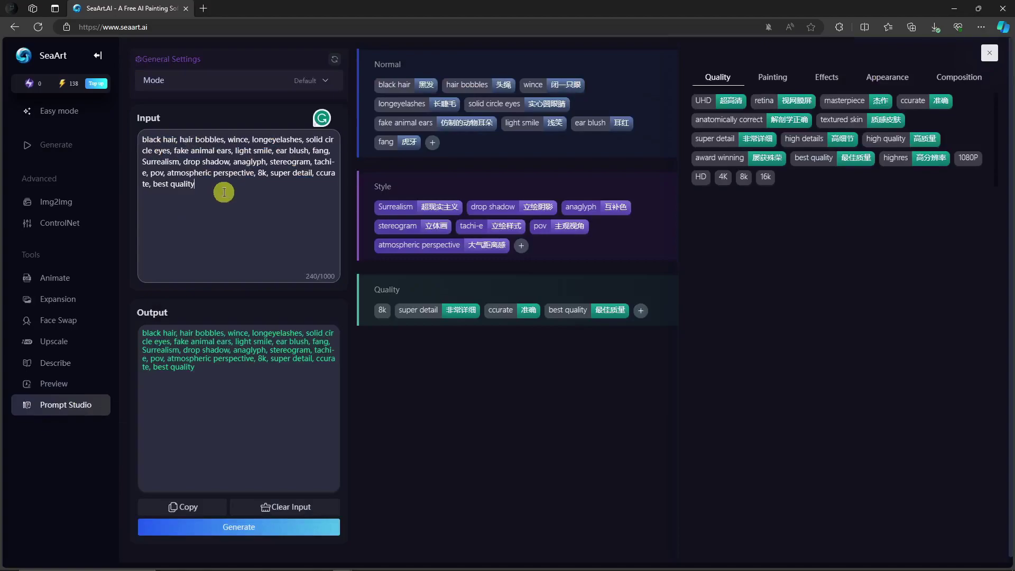
{"action": "left_click_drag", "start_coordinate": [197, 184], "coordinate": [275, 139]}
{"action": "left_click", "coordinate": [275, 138]}
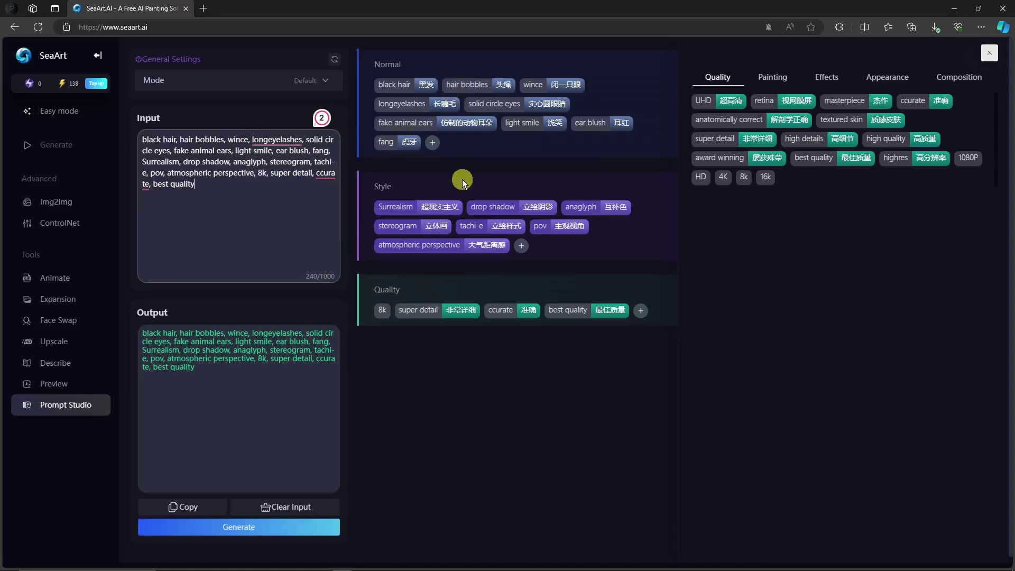
Step: Toggle off the Surrealism and ear blush tags and check the refined Output prompt
{"action": "left_click", "coordinate": [401, 214]}
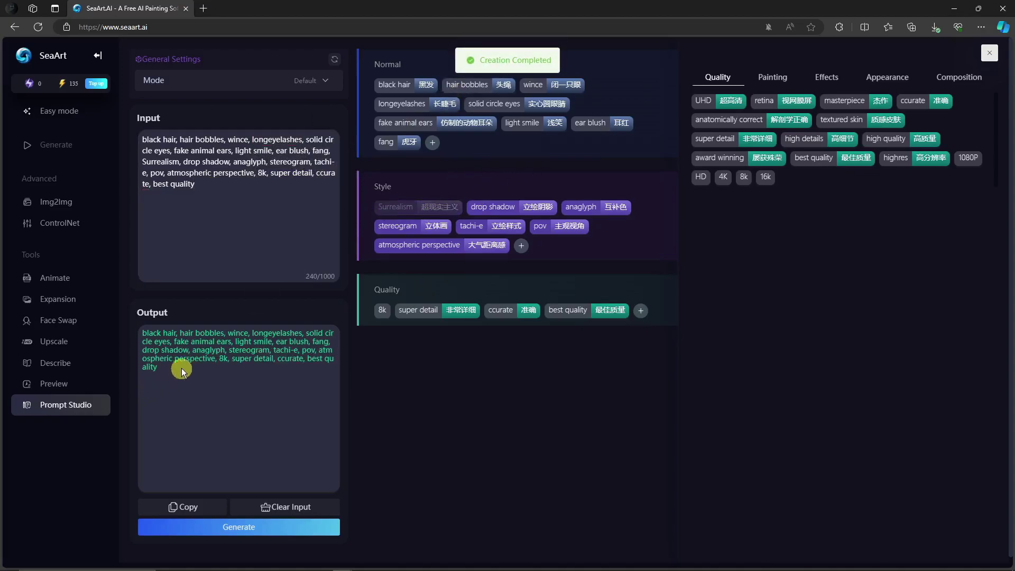
{"action": "left_click_drag", "start_coordinate": [181, 371], "coordinate": [134, 328]}
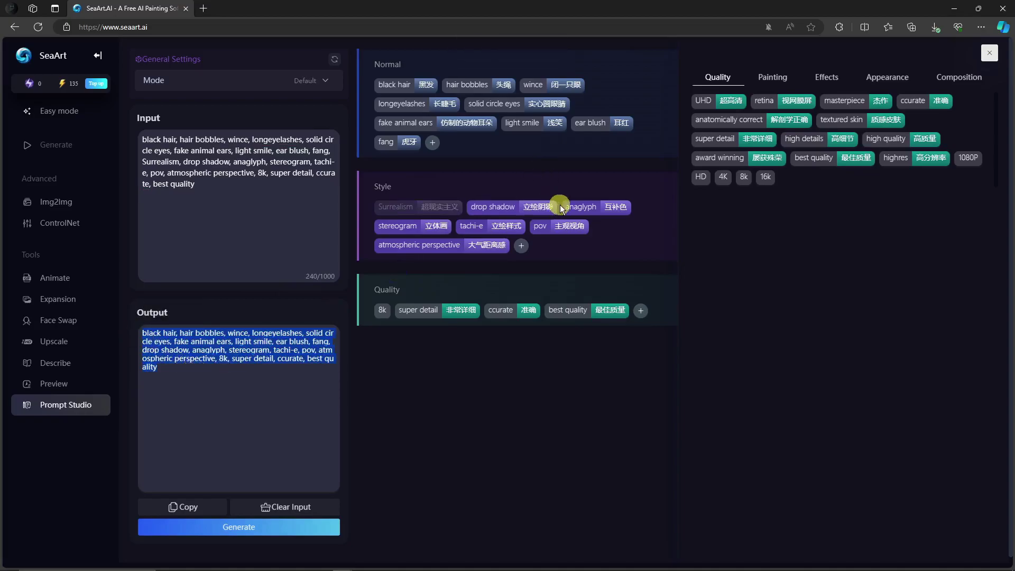
{"action": "left_click", "coordinate": [588, 122]}
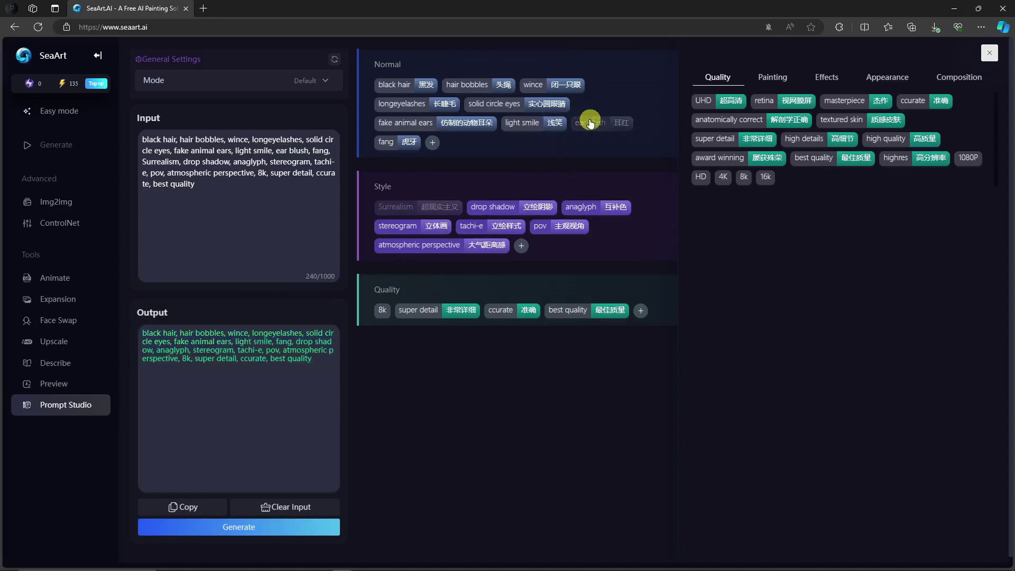
{"action": "left_click_drag", "start_coordinate": [317, 369], "coordinate": [123, 334]}
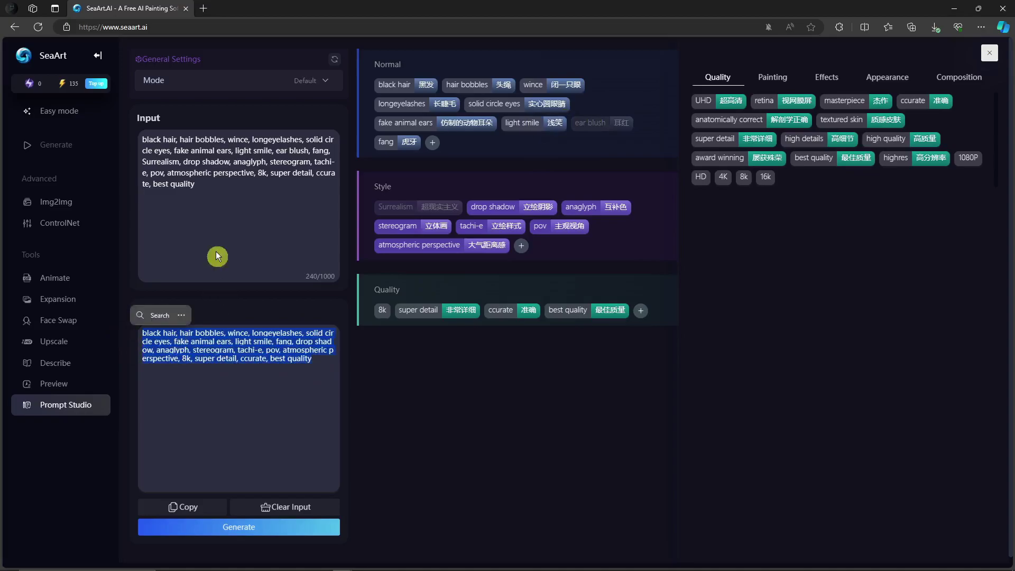
{"action": "left_click", "coordinate": [226, 208]}
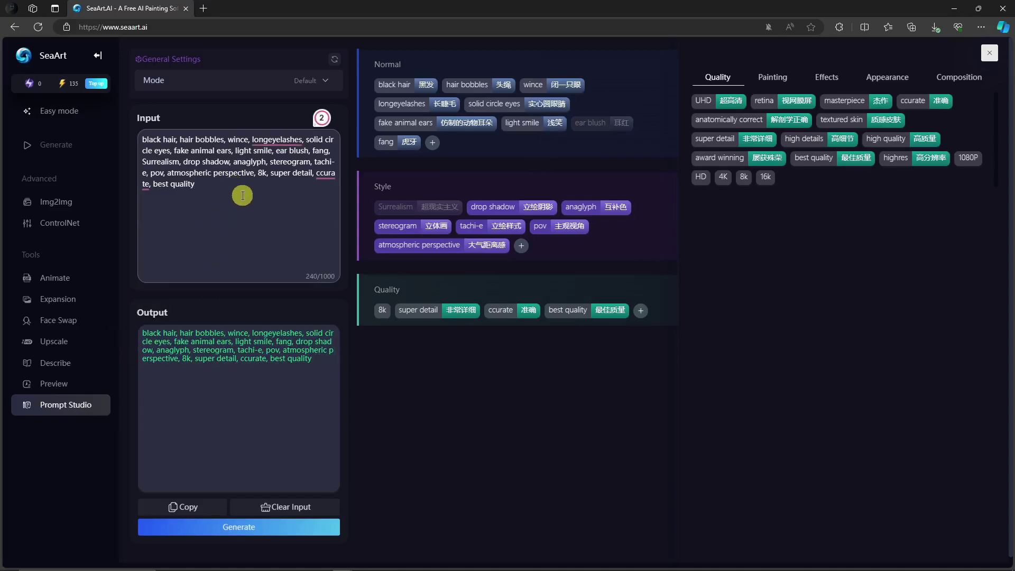
{"action": "left_click_drag", "start_coordinate": [240, 191], "coordinate": [122, 140]}
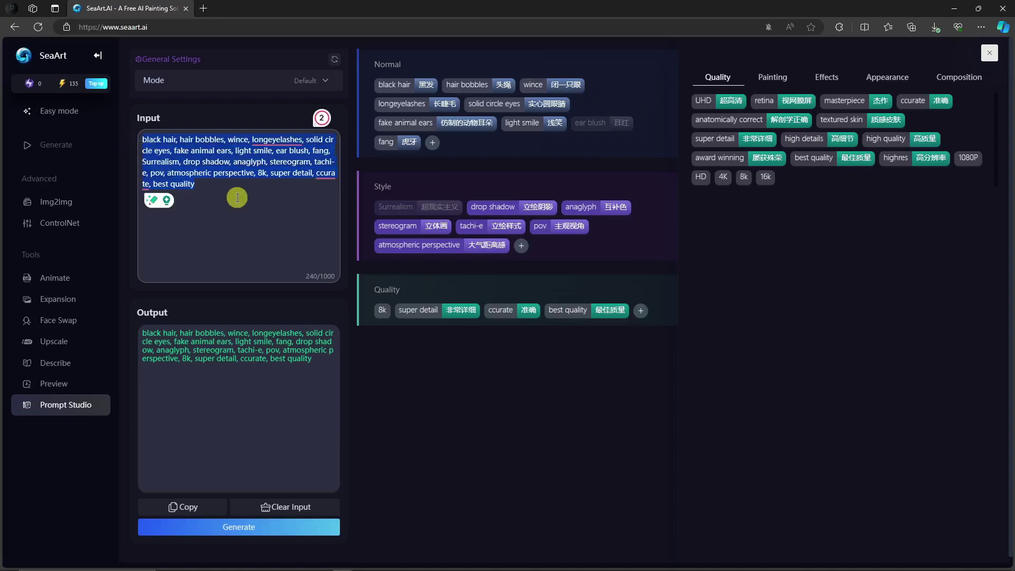
{"action": "left_click", "coordinate": [219, 197]}
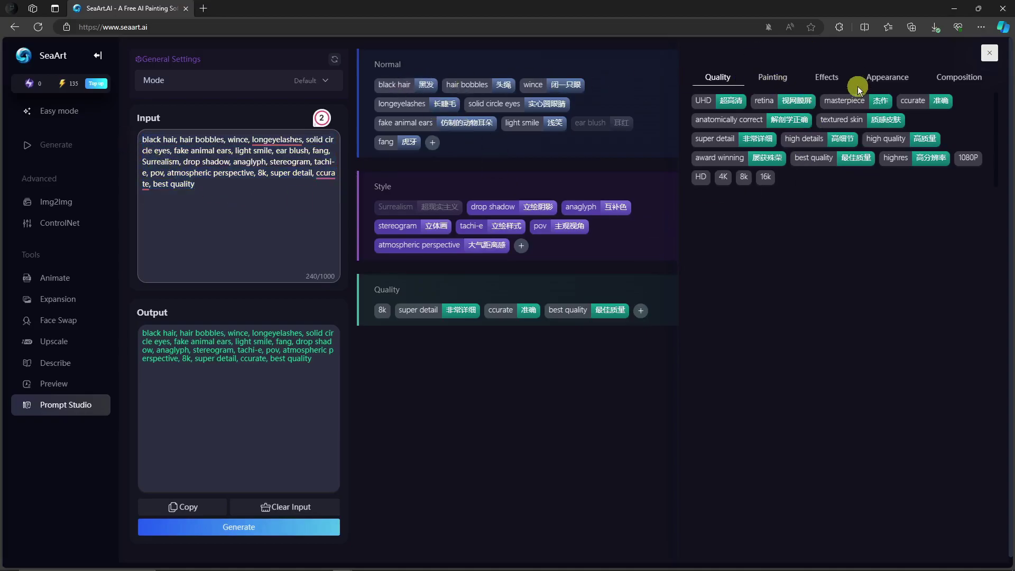
{"action": "left_click_drag", "start_coordinate": [323, 363], "coordinate": [129, 334]}
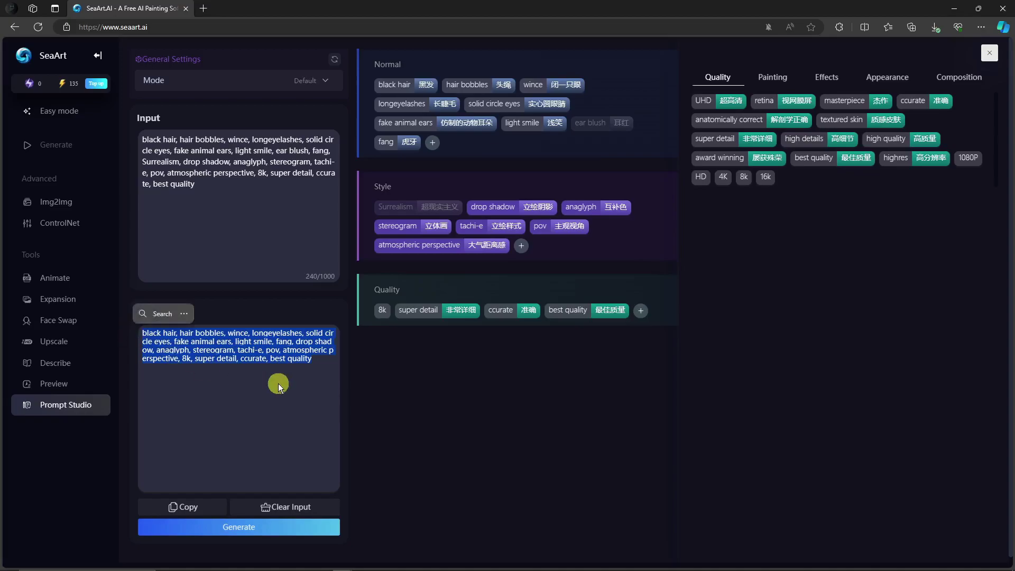
{"action": "left_click", "coordinate": [264, 399]}
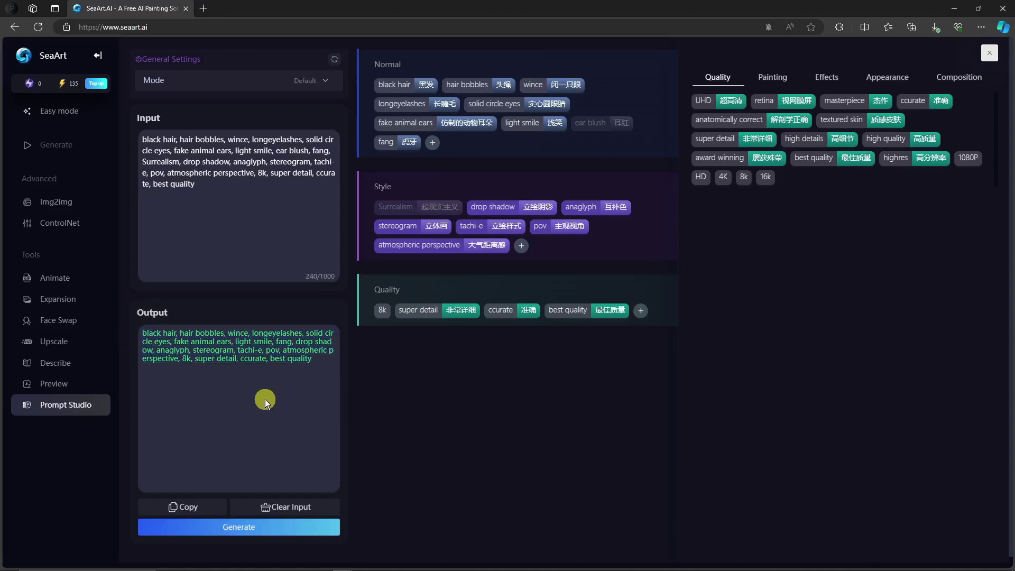
Step: Load the beanie portrait into the Preview tool
{"action": "left_click", "coordinate": [78, 384]}
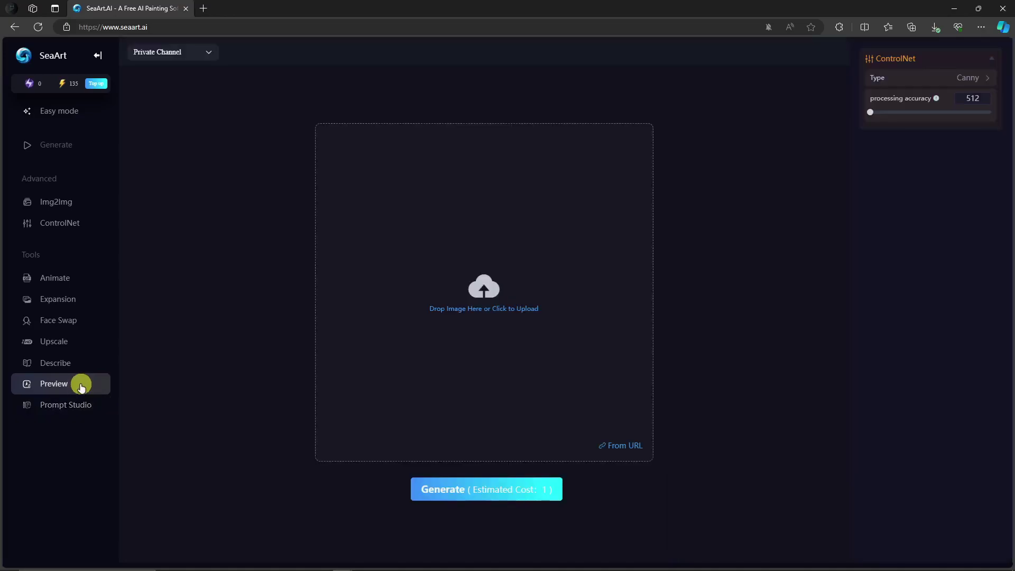
{"action": "left_click", "coordinate": [509, 307]}
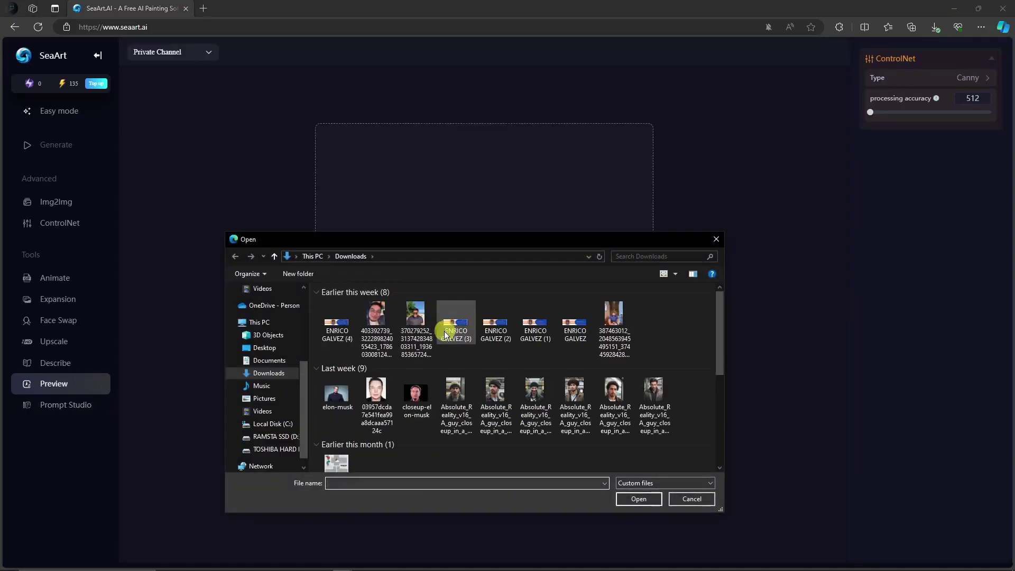
{"action": "double_click", "coordinate": [455, 391]}
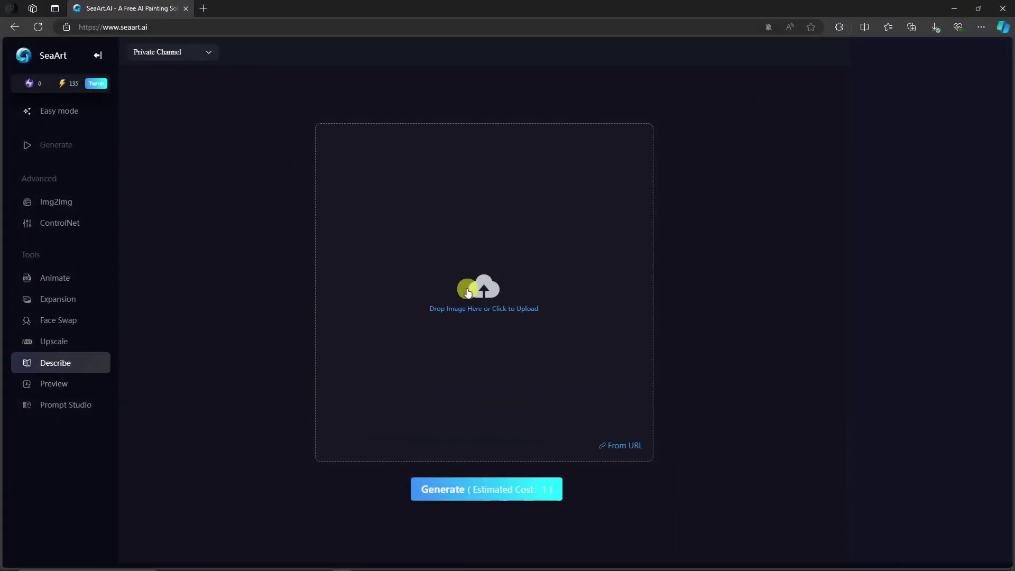
Step: Upload the same portrait to Describe and generate text prompts from it
{"action": "left_click", "coordinate": [483, 288]}
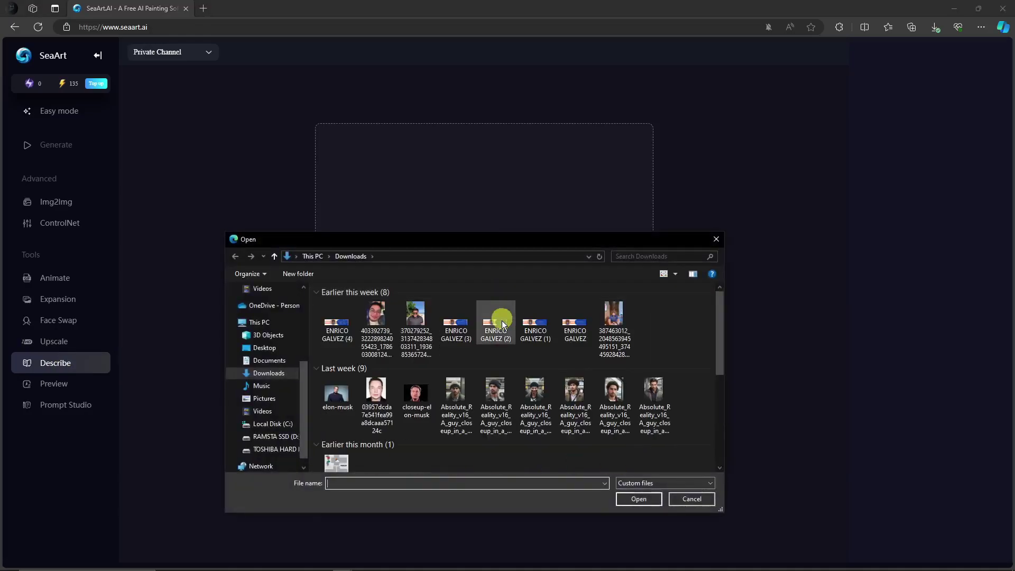
{"action": "double_click", "coordinate": [456, 389]}
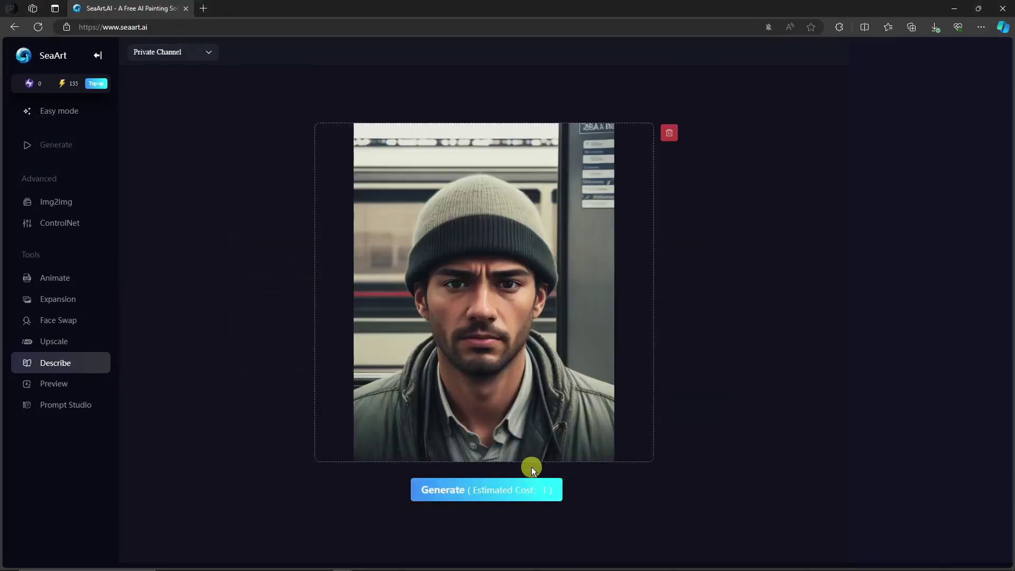
{"action": "left_click", "coordinate": [493, 492]}
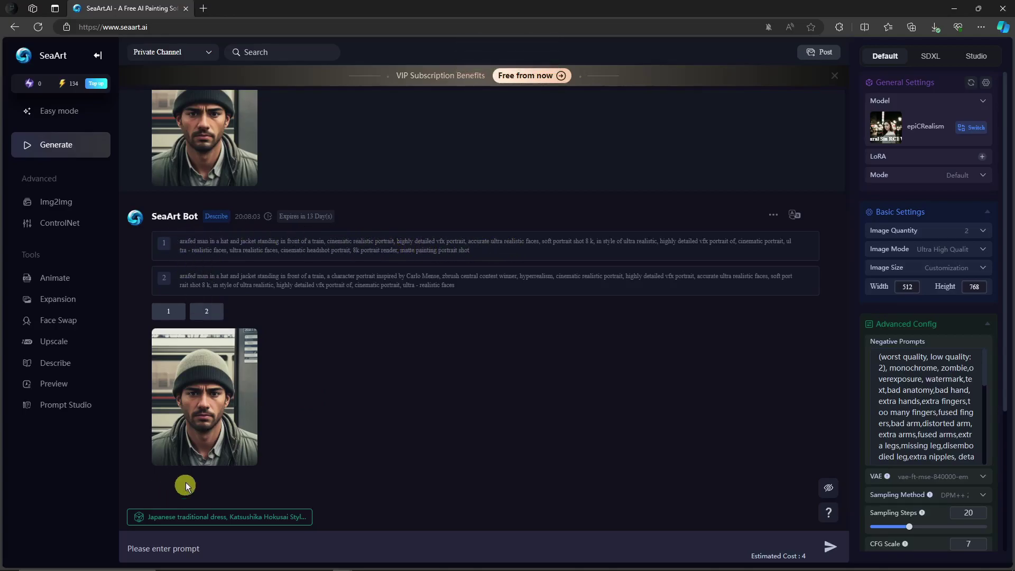
{"action": "scroll", "coordinate": [216, 462], "scroll_direction": "up", "scroll_amount": 5}
{"action": "scroll", "coordinate": [216, 461], "scroll_direction": "down", "scroll_amount": 4}
{"action": "scroll", "coordinate": [217, 461], "scroll_direction": "down", "scroll_amount": 1}
{"action": "scroll", "coordinate": [226, 447], "scroll_direction": "up", "scroll_amount": 4}
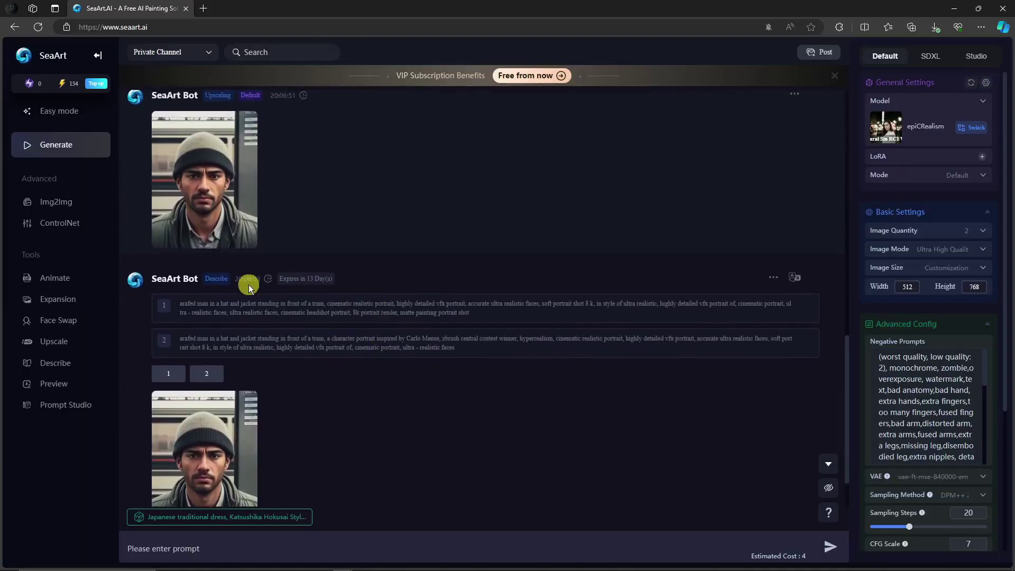
{"action": "scroll", "coordinate": [248, 284], "scroll_direction": "up", "scroll_amount": 1}
{"action": "scroll", "coordinate": [245, 292], "scroll_direction": "up", "scroll_amount": 1}
{"action": "scroll", "coordinate": [239, 340], "scroll_direction": "down", "scroll_amount": 3}
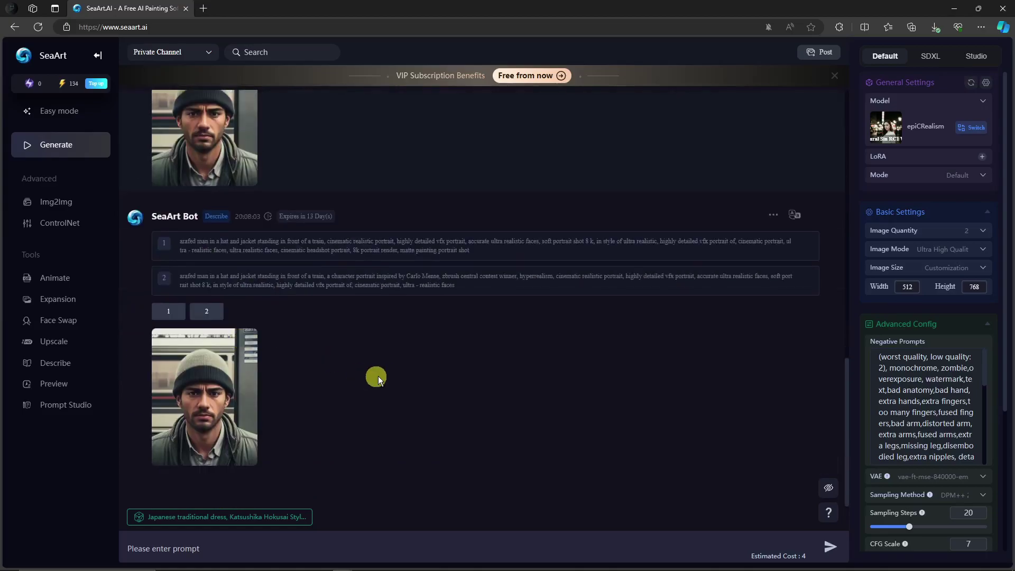
{"action": "scroll", "coordinate": [379, 378], "scroll_direction": "up", "scroll_amount": 5}
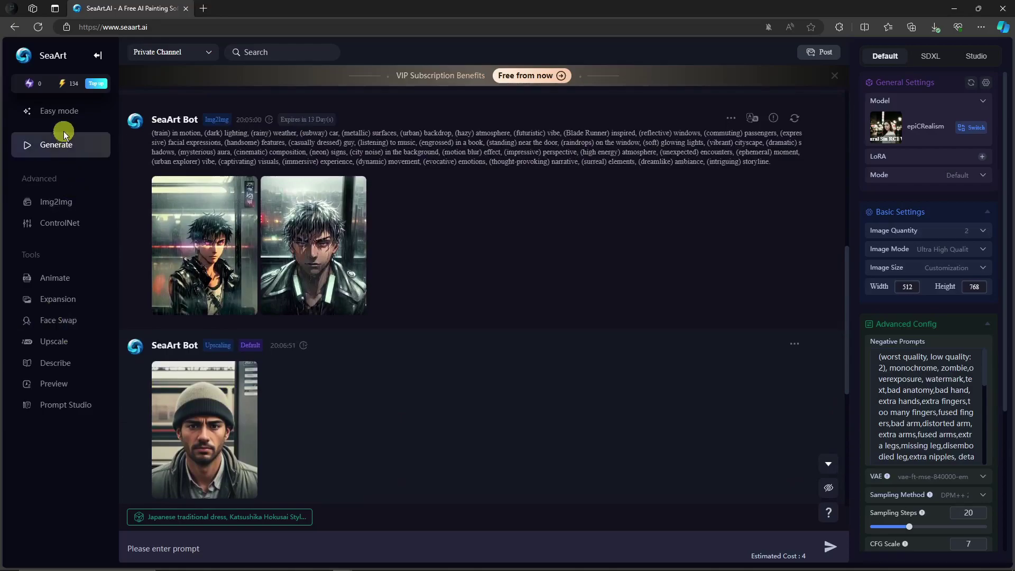